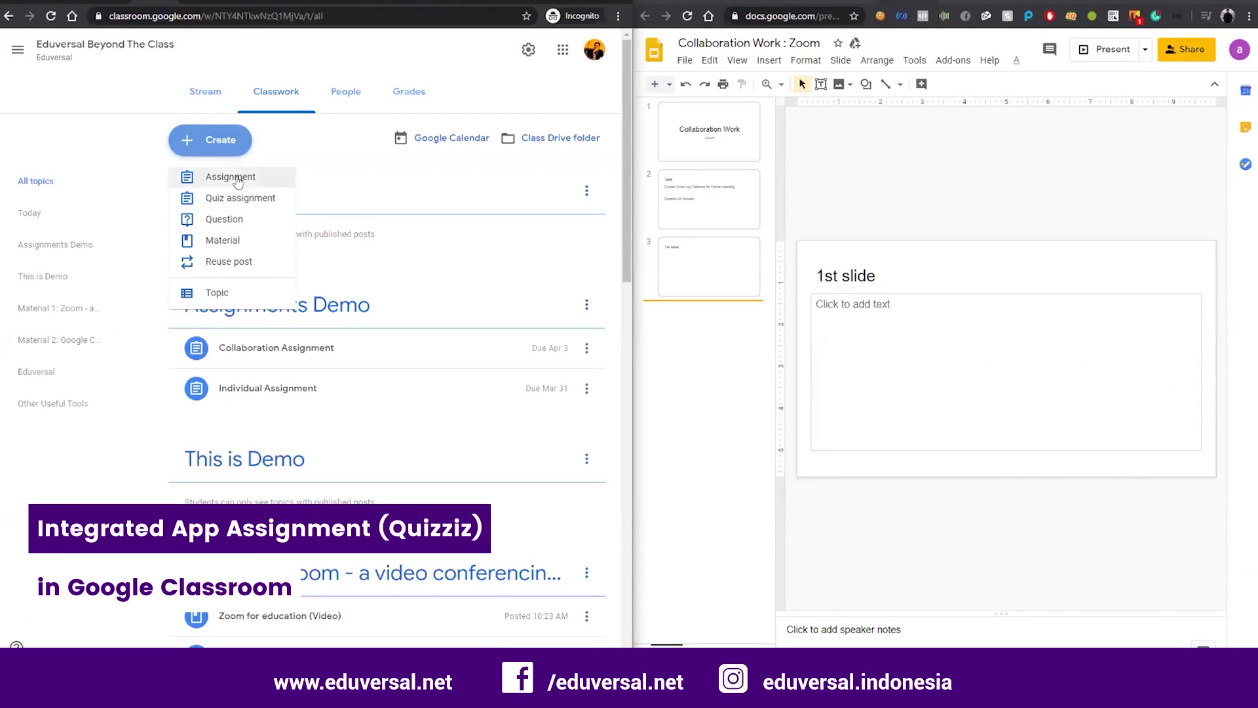
Step: Discard the unsaved new Classroom assignment and go back to the Quizizz quiz
left_click(237, 184)
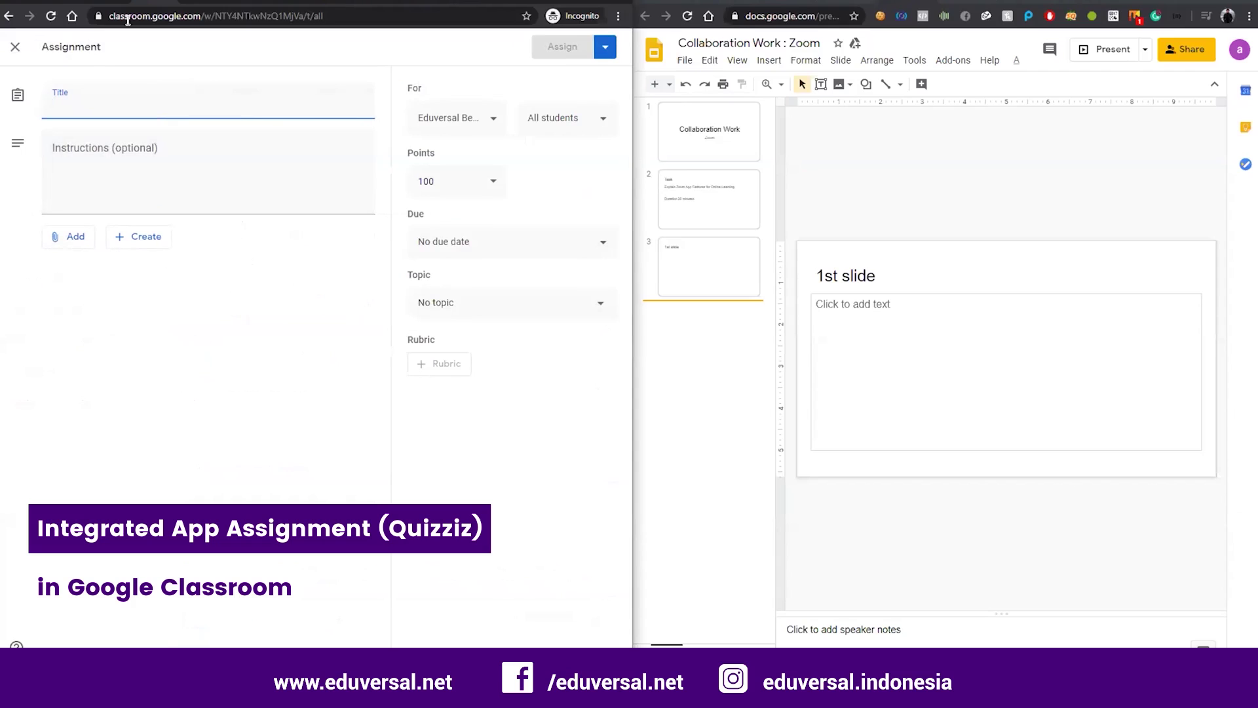
left_click(15, 46)
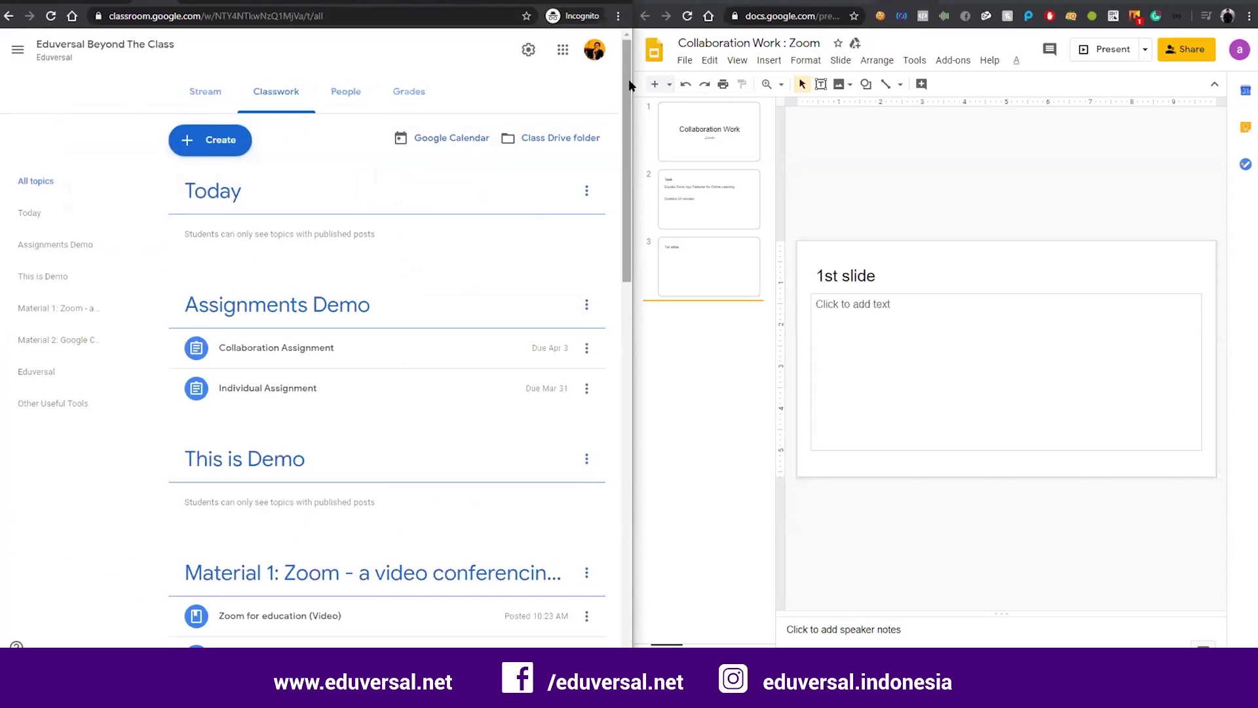
left_click(333, 2)
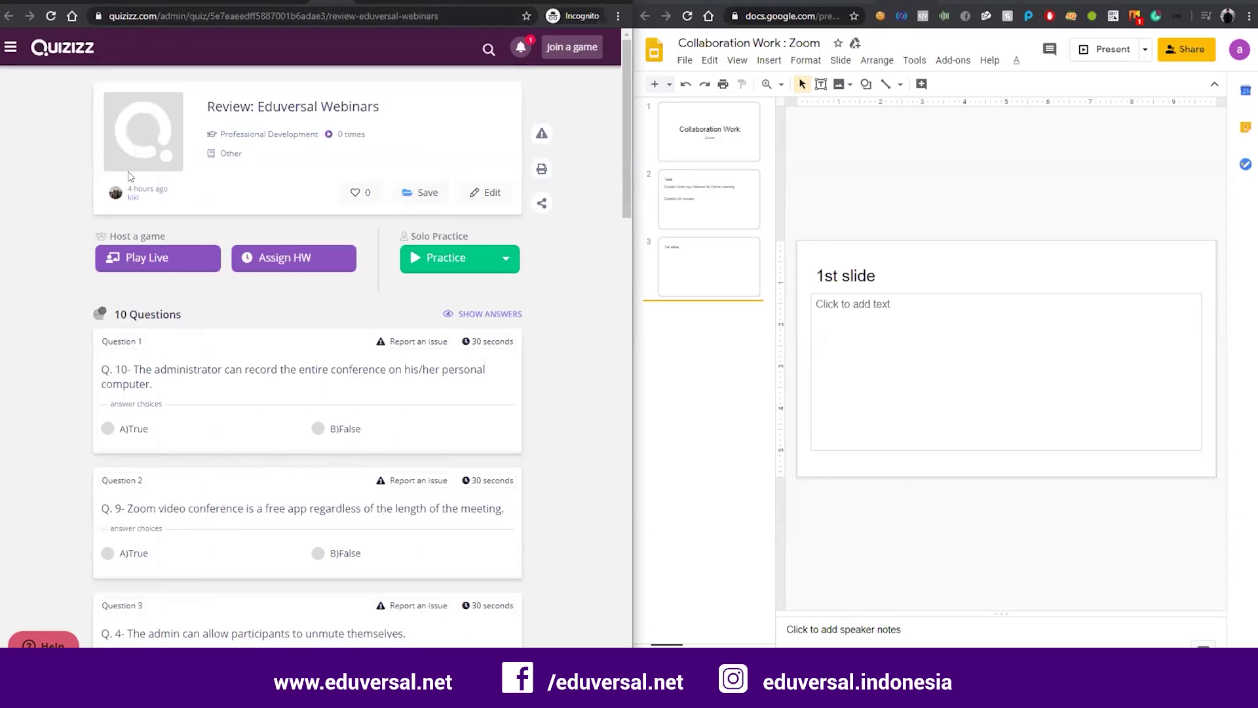
Step: Look through the 10 quiz questions, then show the Collaboration Assignment in the right window
scroll(64, 203, "down", 4)
scroll(63, 204, "up", 4)
scroll(64, 203, "down", 4)
scroll(64, 202, "up", 4)
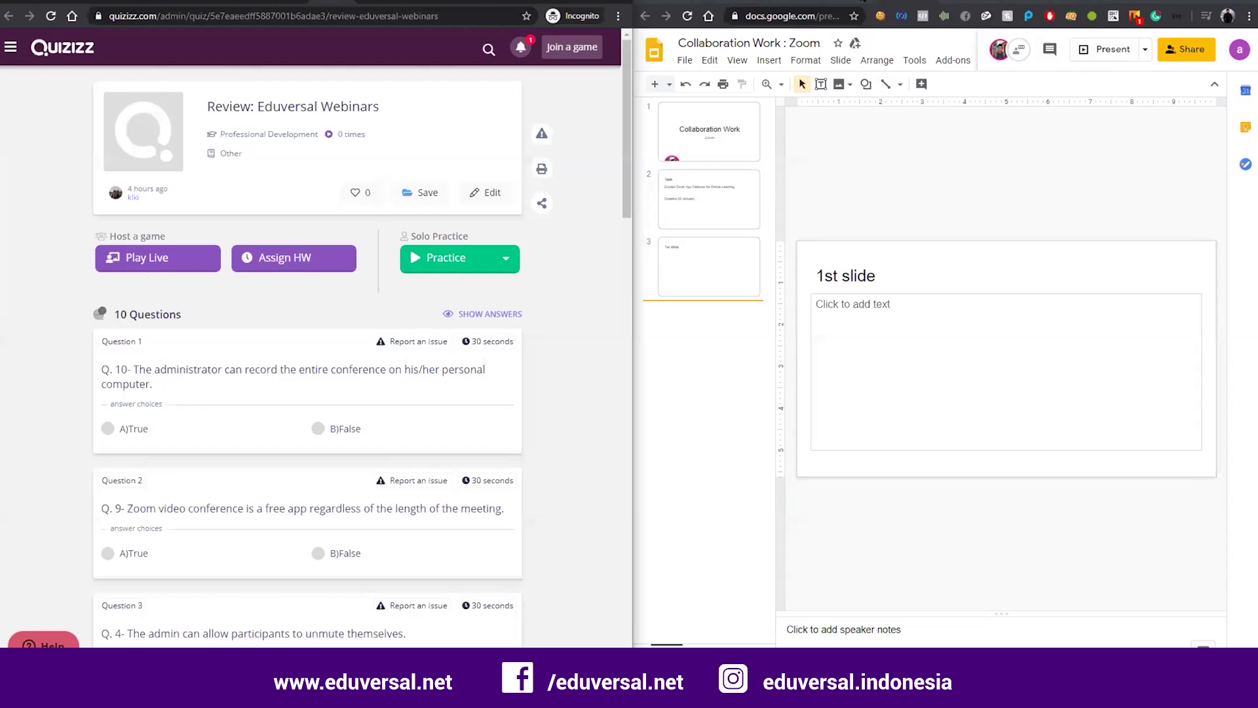
left_click(835, 2)
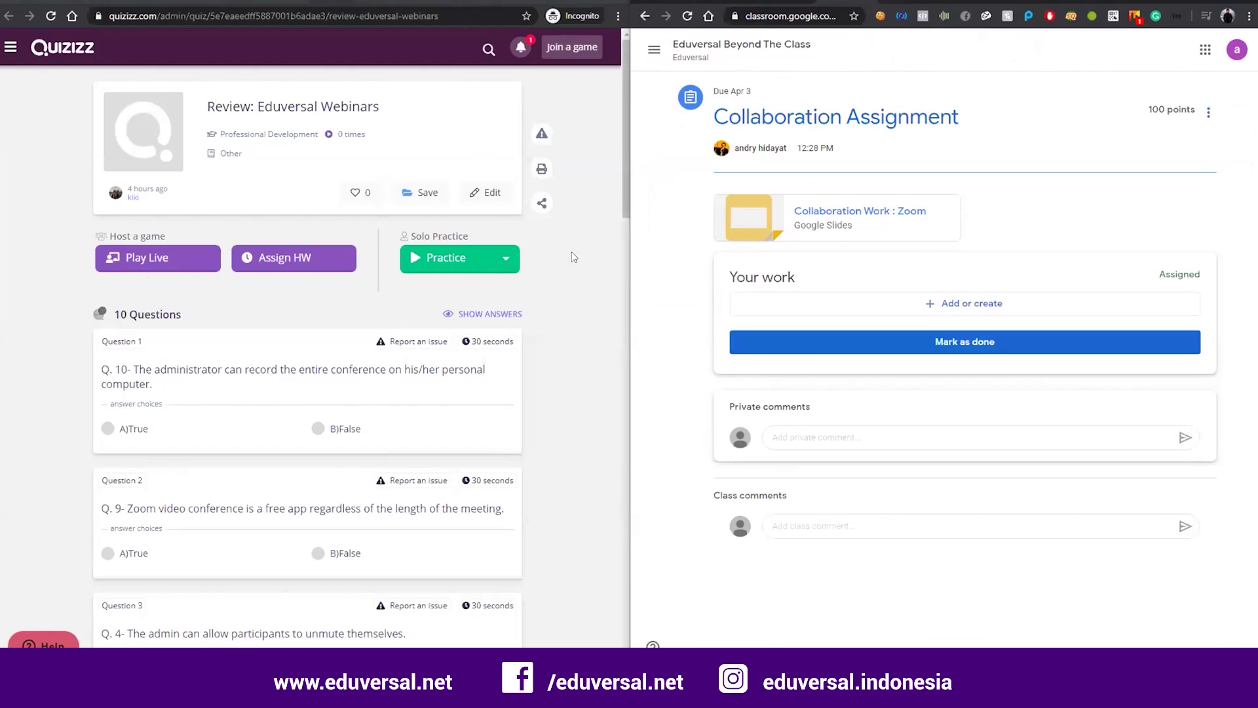
scroll(393, 319, "down", 3)
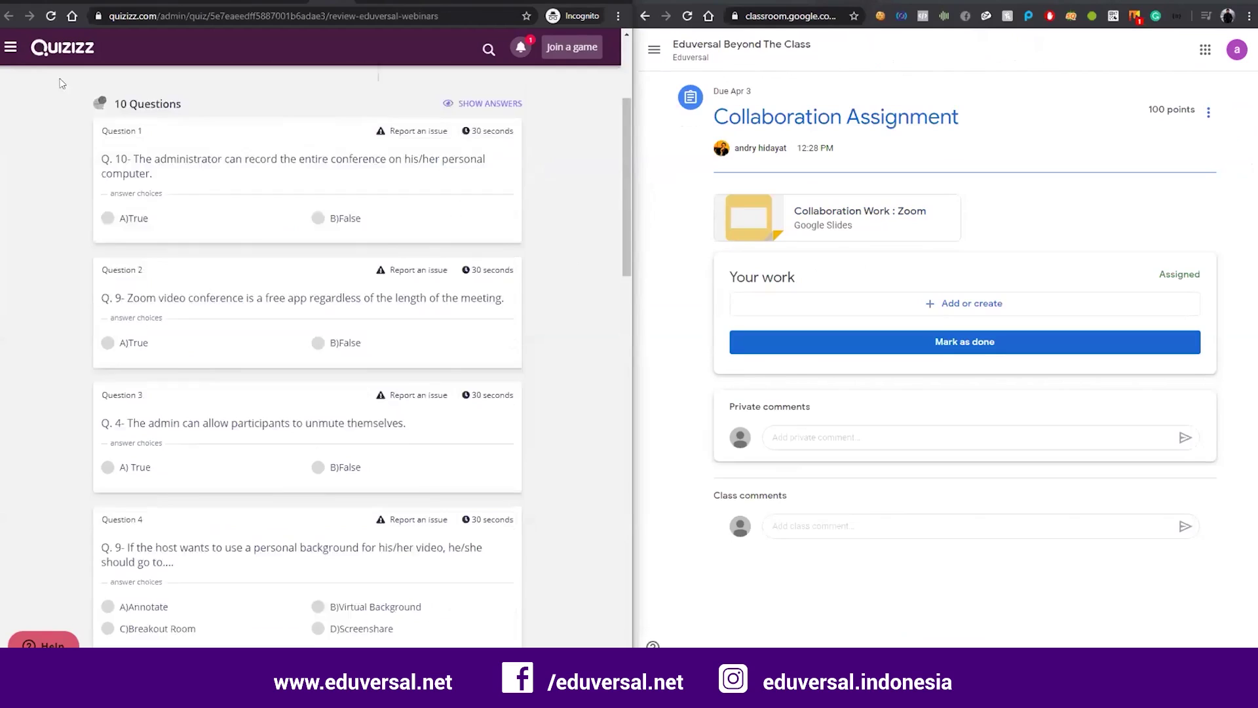
Step: Open Quizizz My Classes to see the Eduversal Online class and its students
scroll(61, 83, "up", 3)
left_click(10, 47)
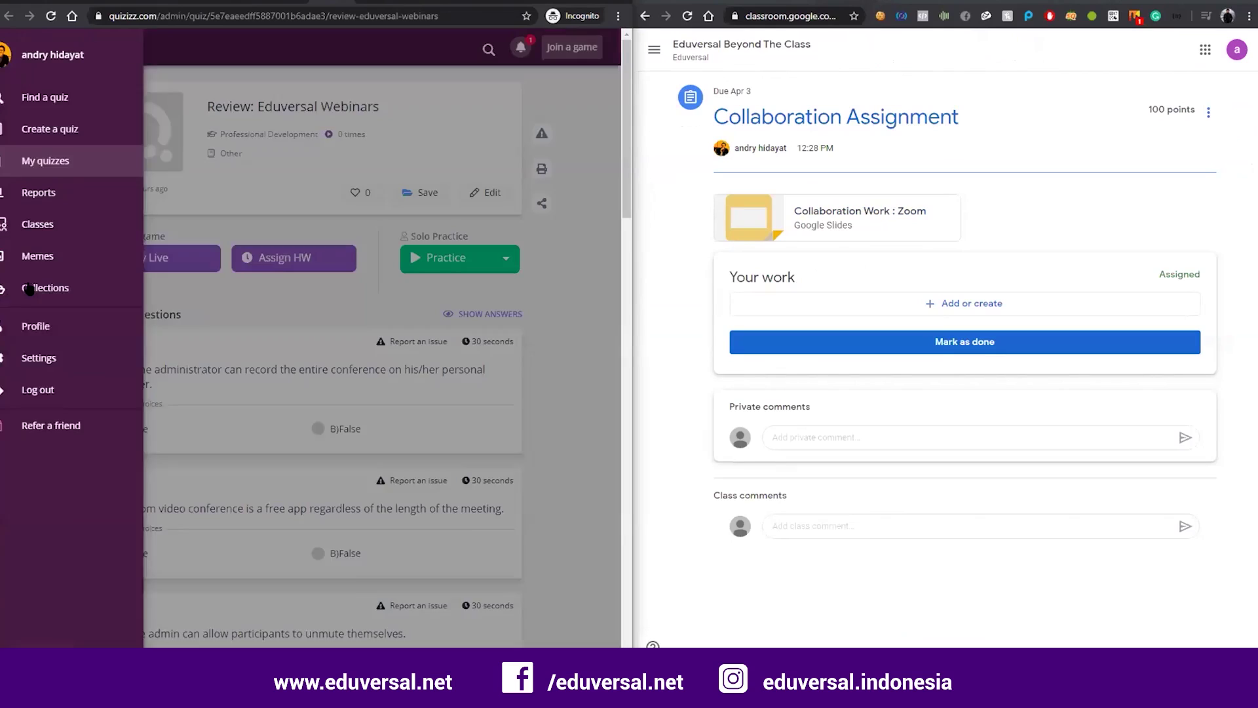
left_click(52, 226)
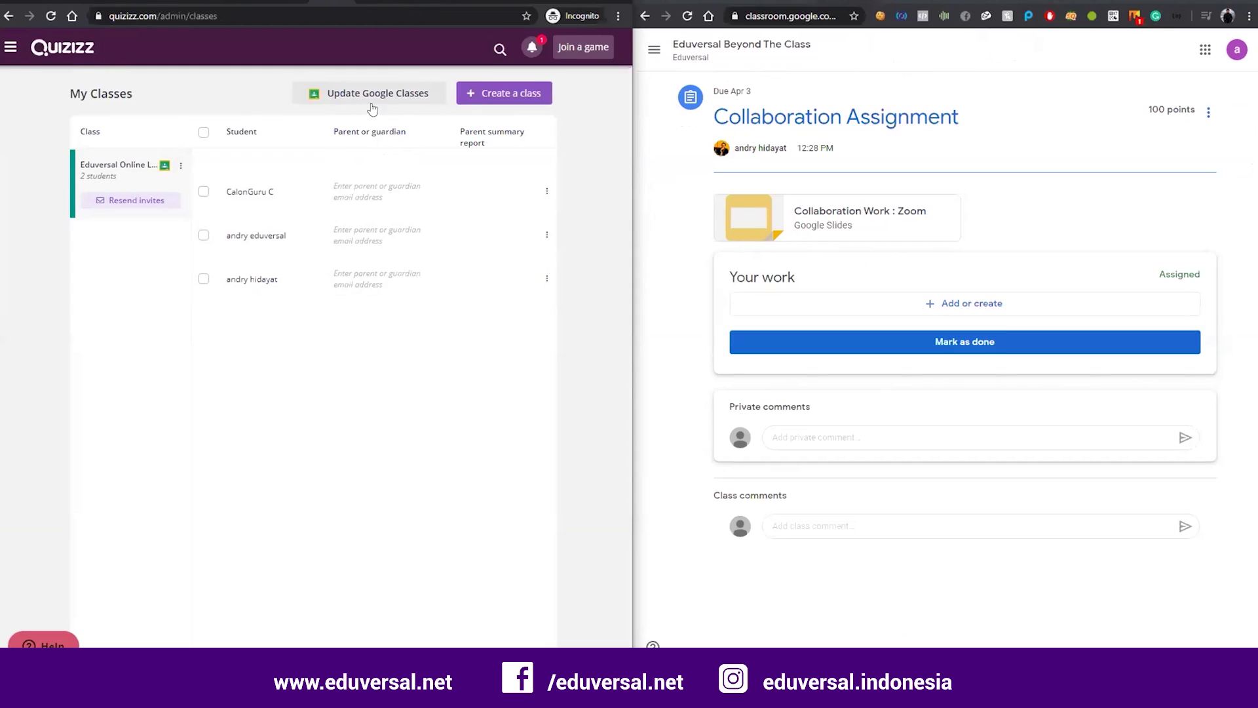
Step: Import Eduversal Beyond The Class from Google Classroom and resend invites to its 25 students
left_click(371, 99)
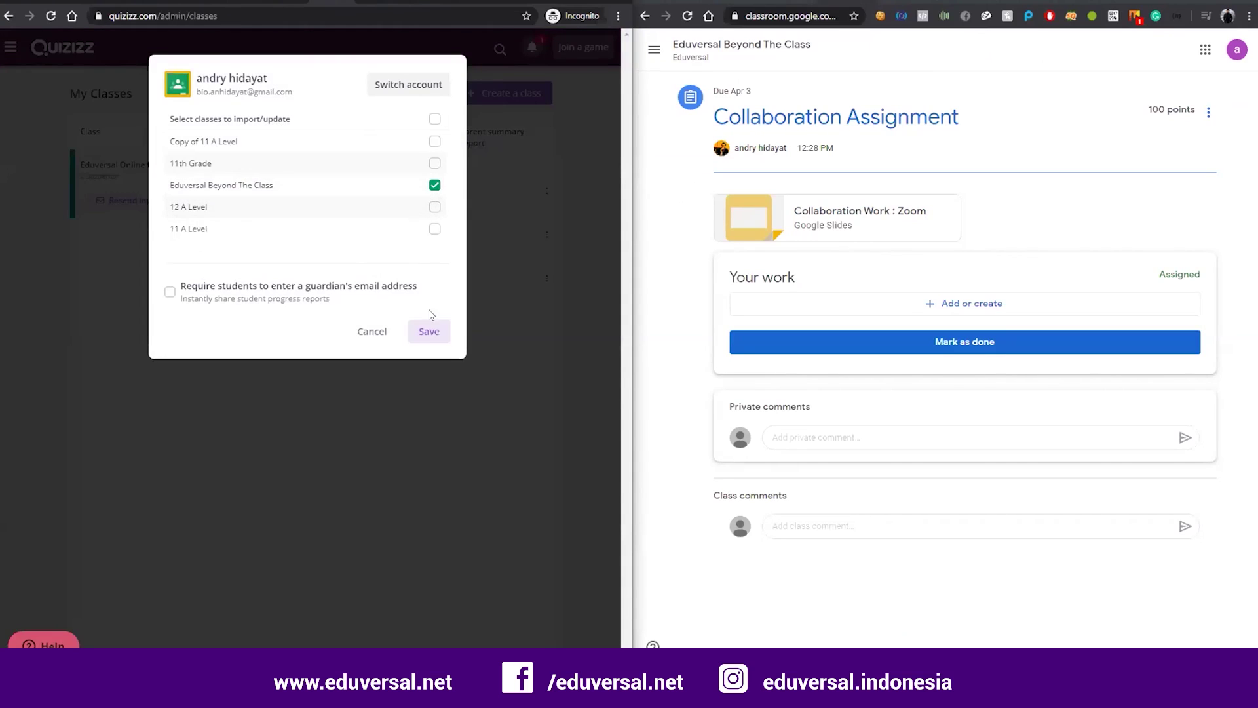
left_click(428, 332)
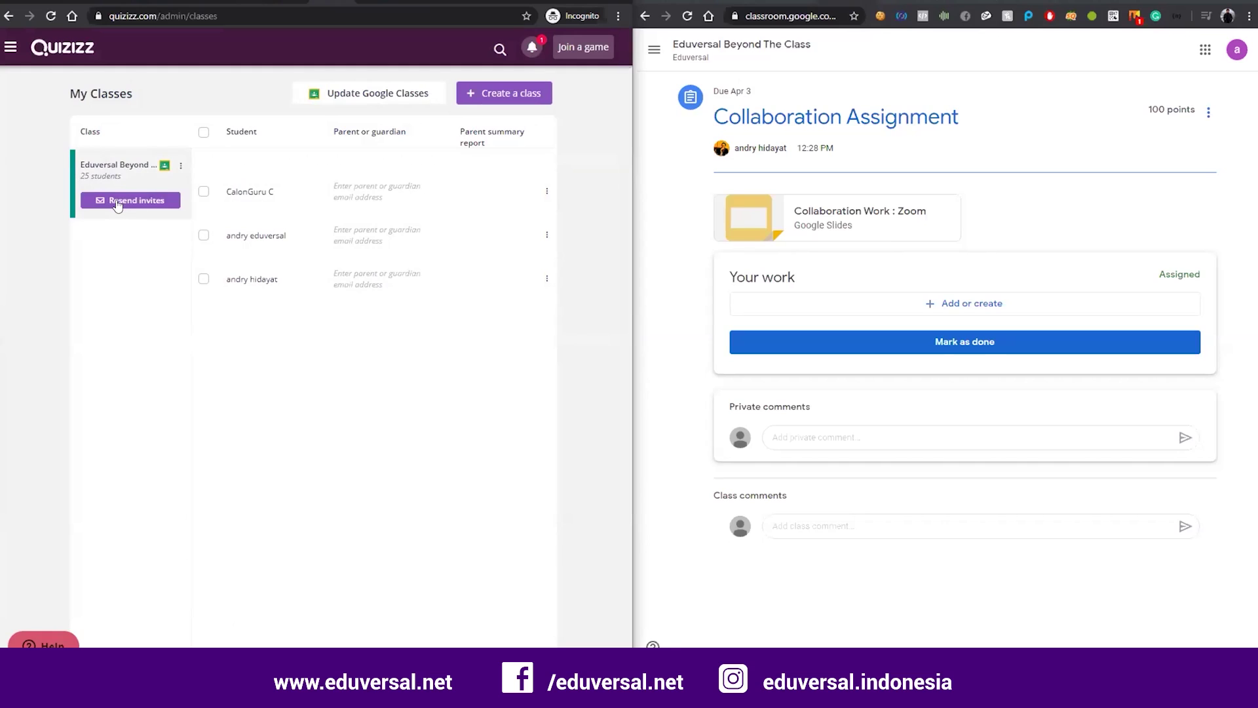
left_click(118, 205)
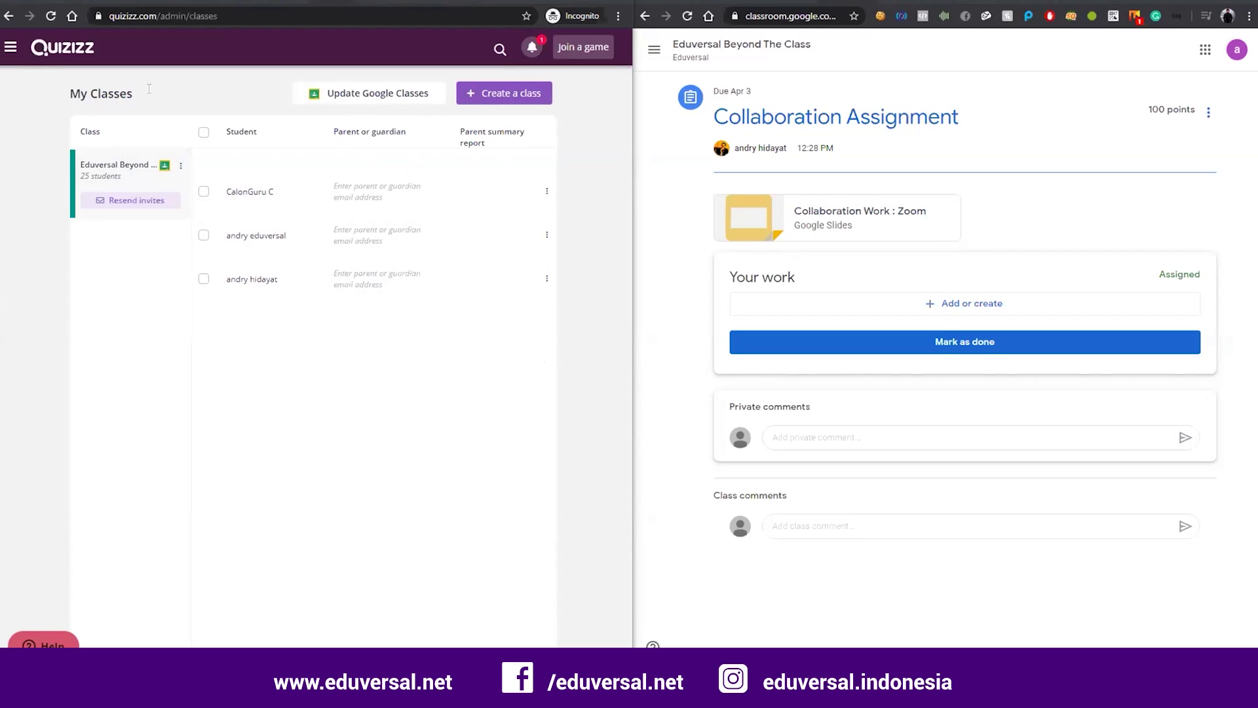
Step: Open the Review: Eduversal Webinars quiz from My quizzes and set up a live game
left_click(11, 50)
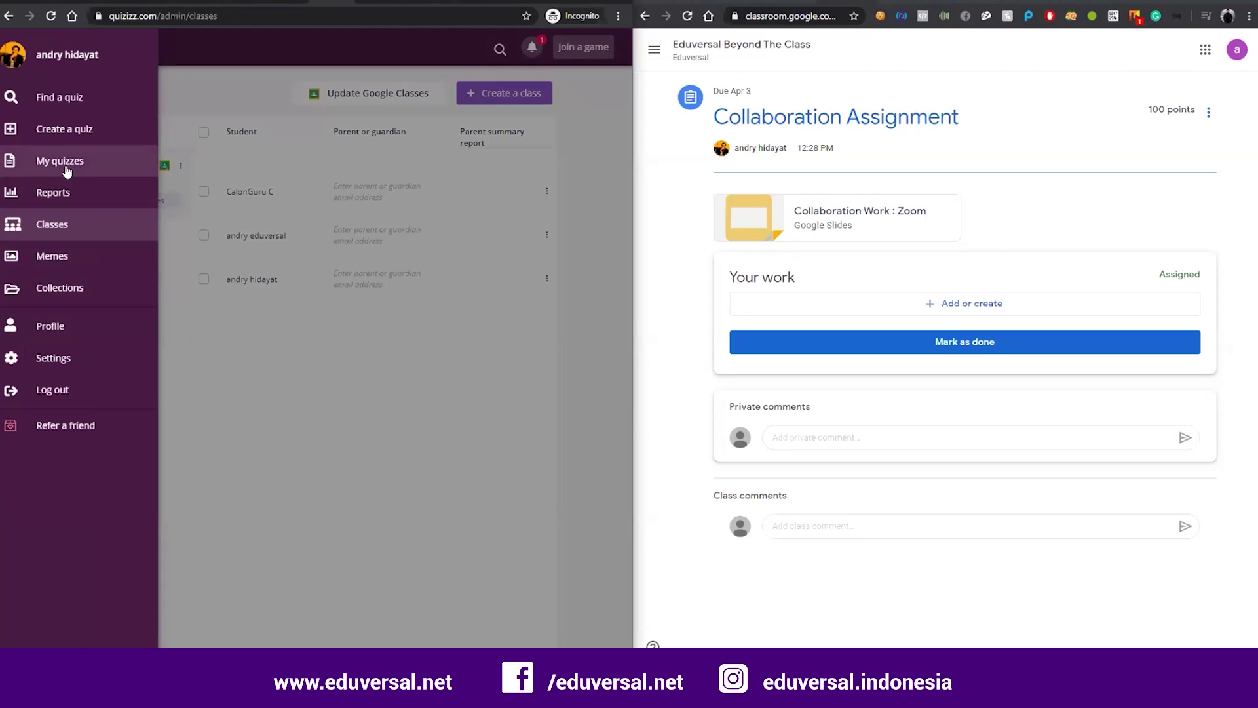
left_click(66, 172)
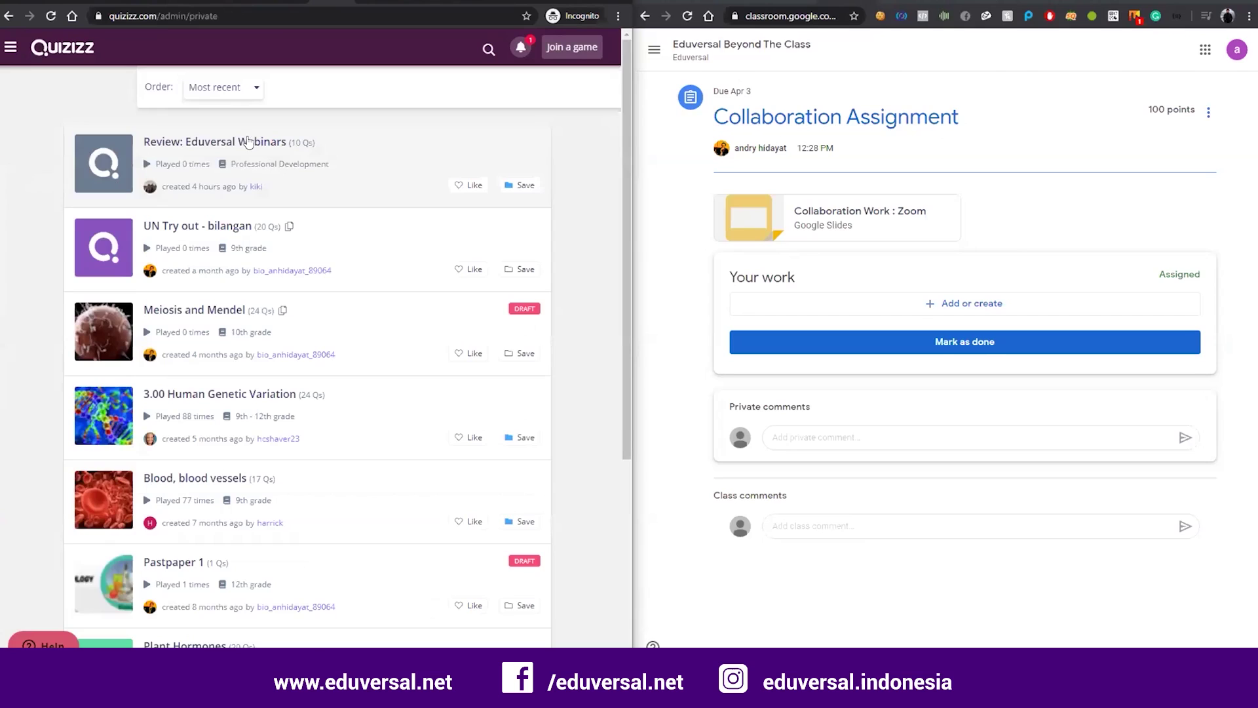
left_click(250, 140)
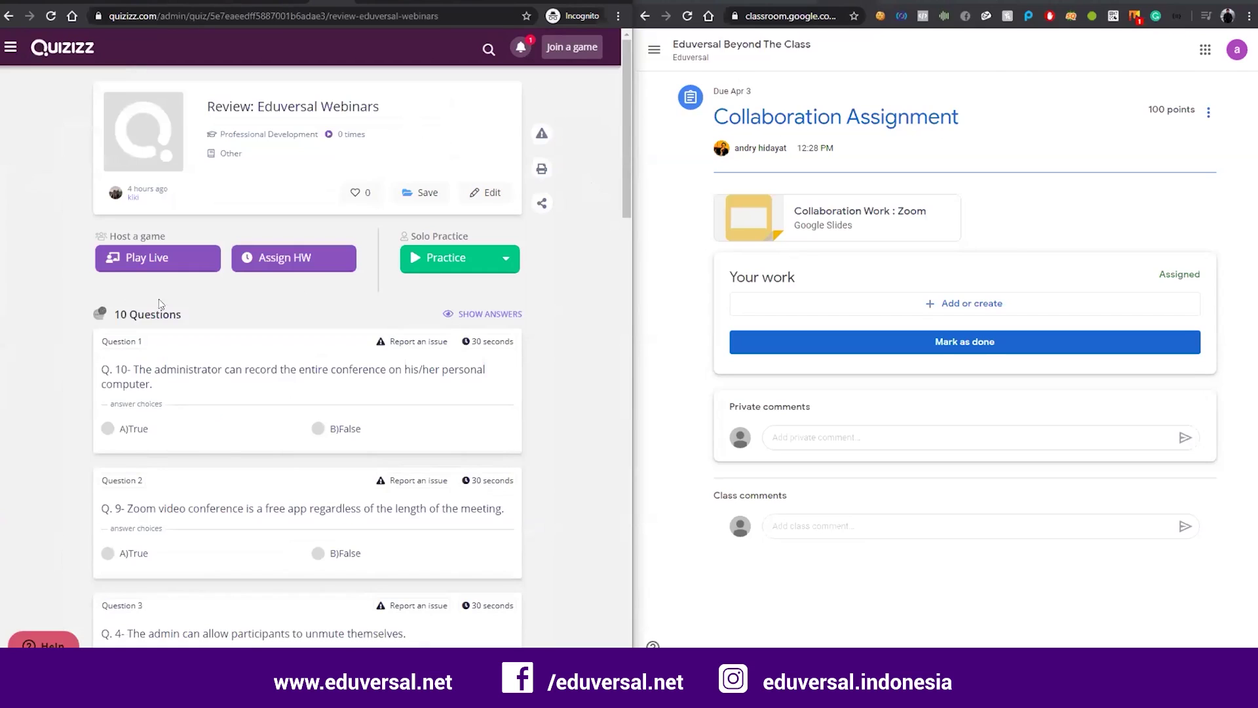
left_click(137, 270)
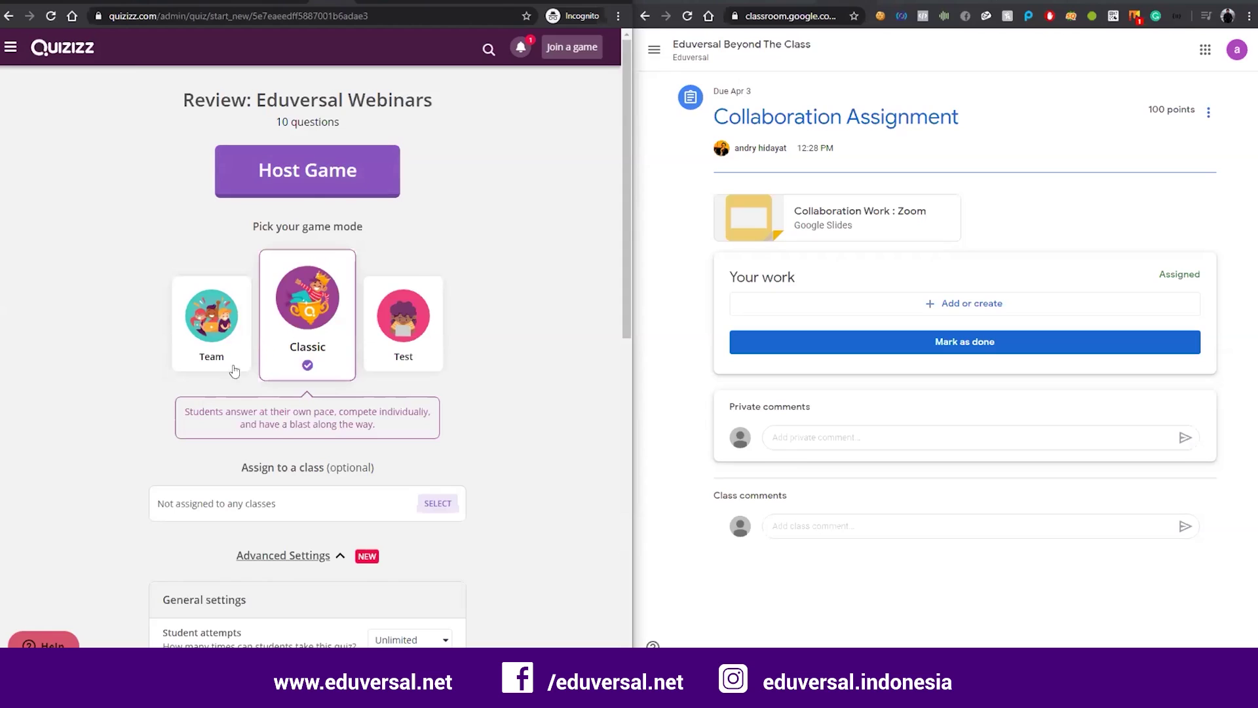
Step: Assign the Classic game to Eduversal Beyond The Class and launch it
scroll(482, 363, "down", 2)
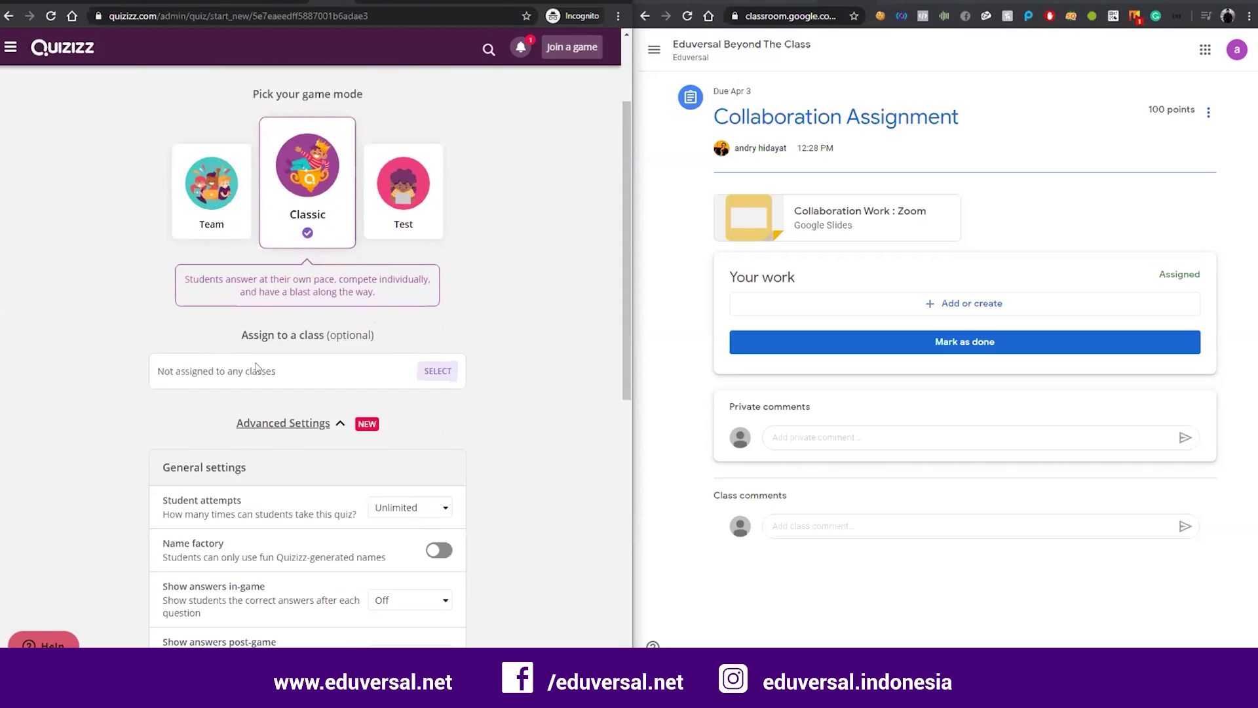
left_click(436, 370)
left_click(198, 134)
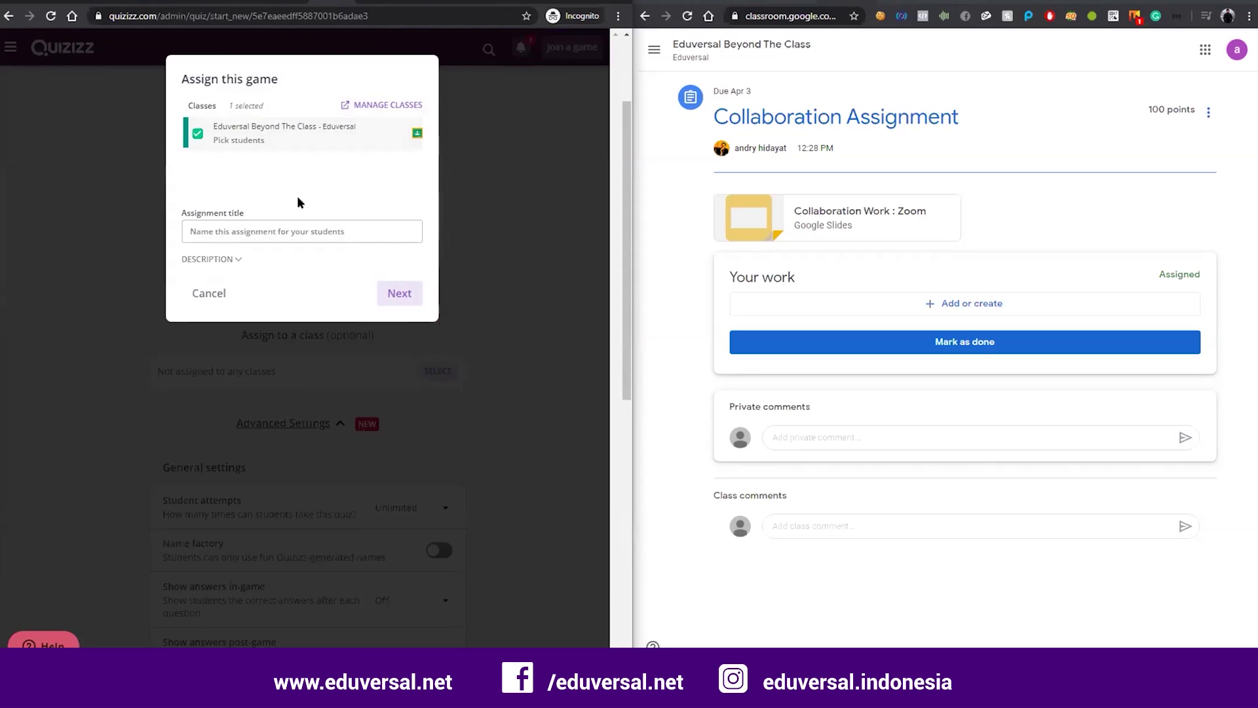
left_click(405, 305)
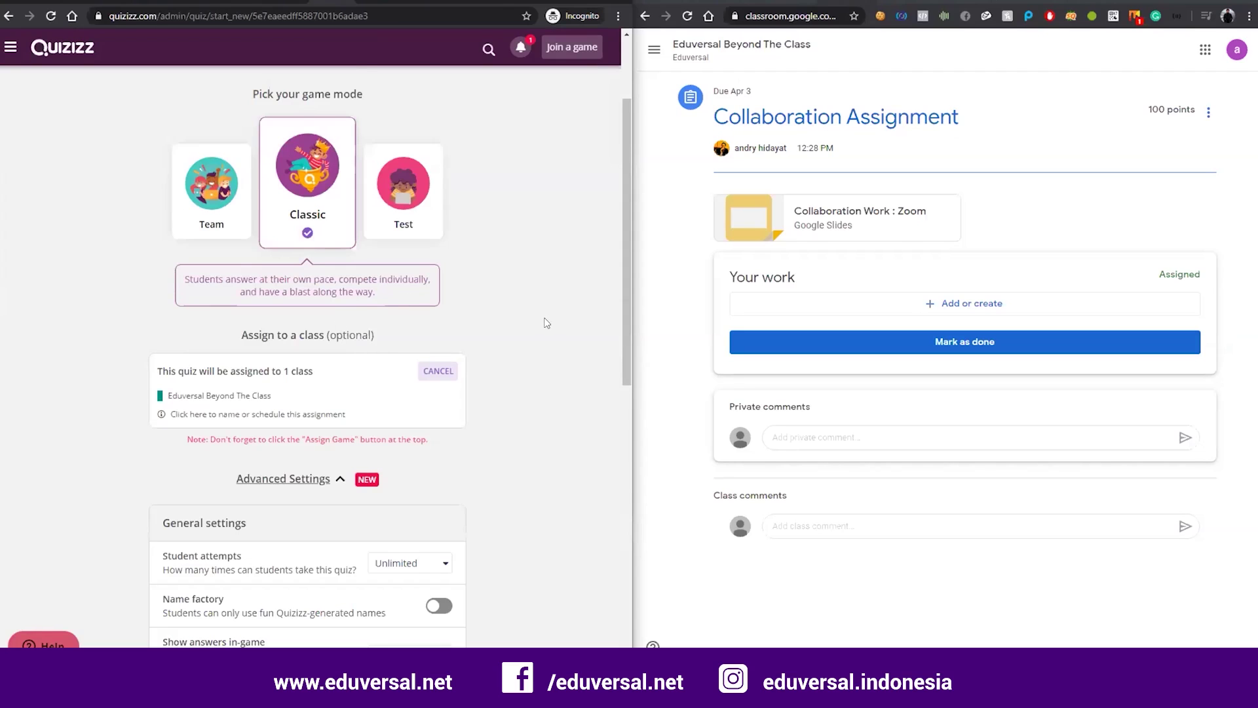
scroll(543, 322, "up", 2)
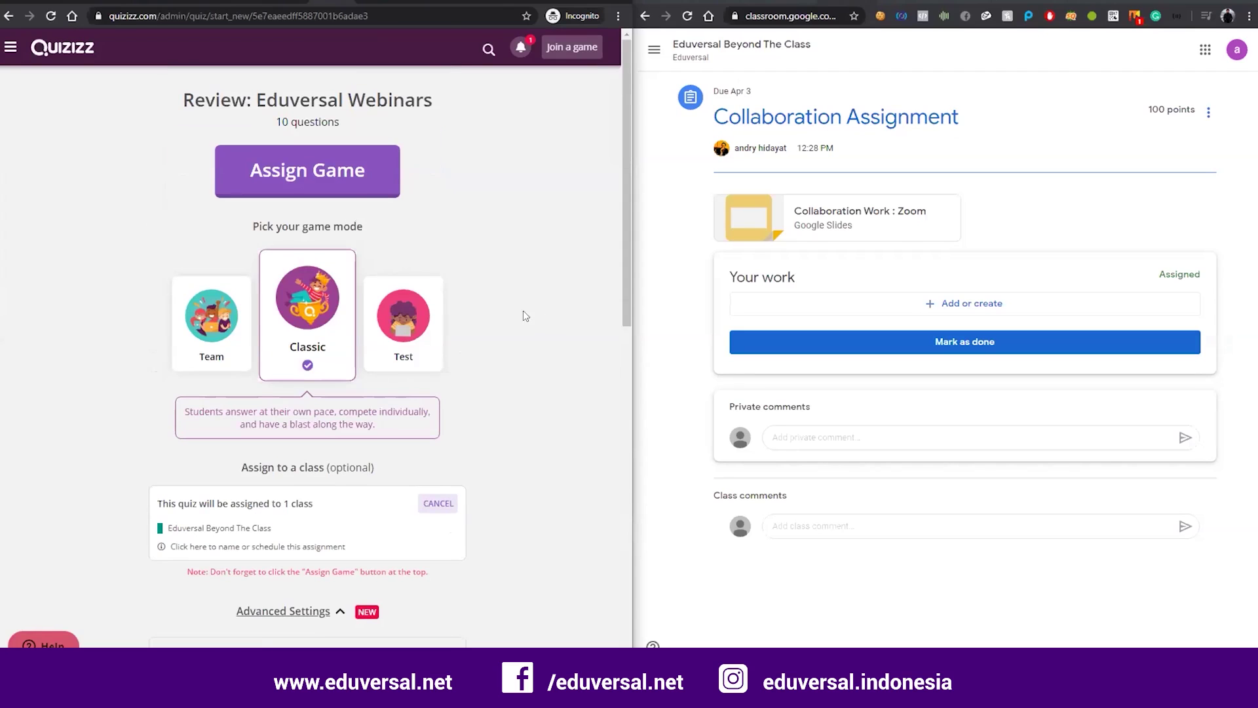
left_click(292, 185)
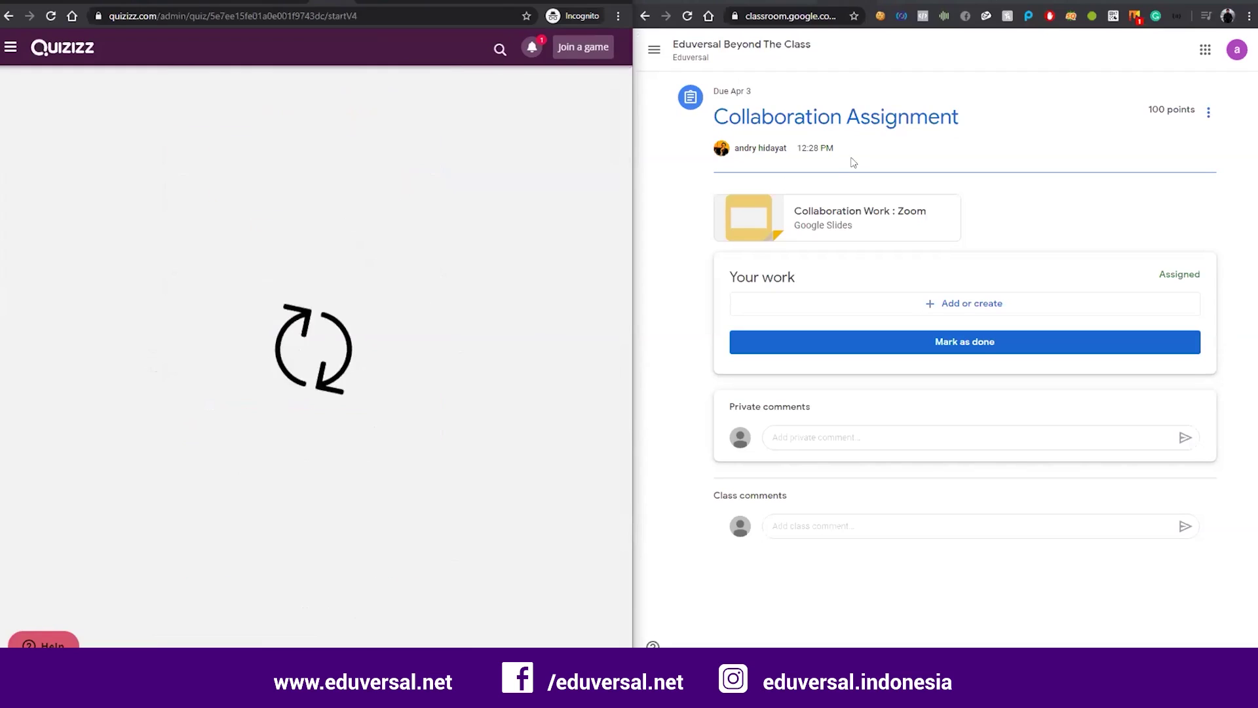
Step: Refresh the Classroom stream to show the posted Quizizz assignment due today 2:32 PM
left_click(721, 50)
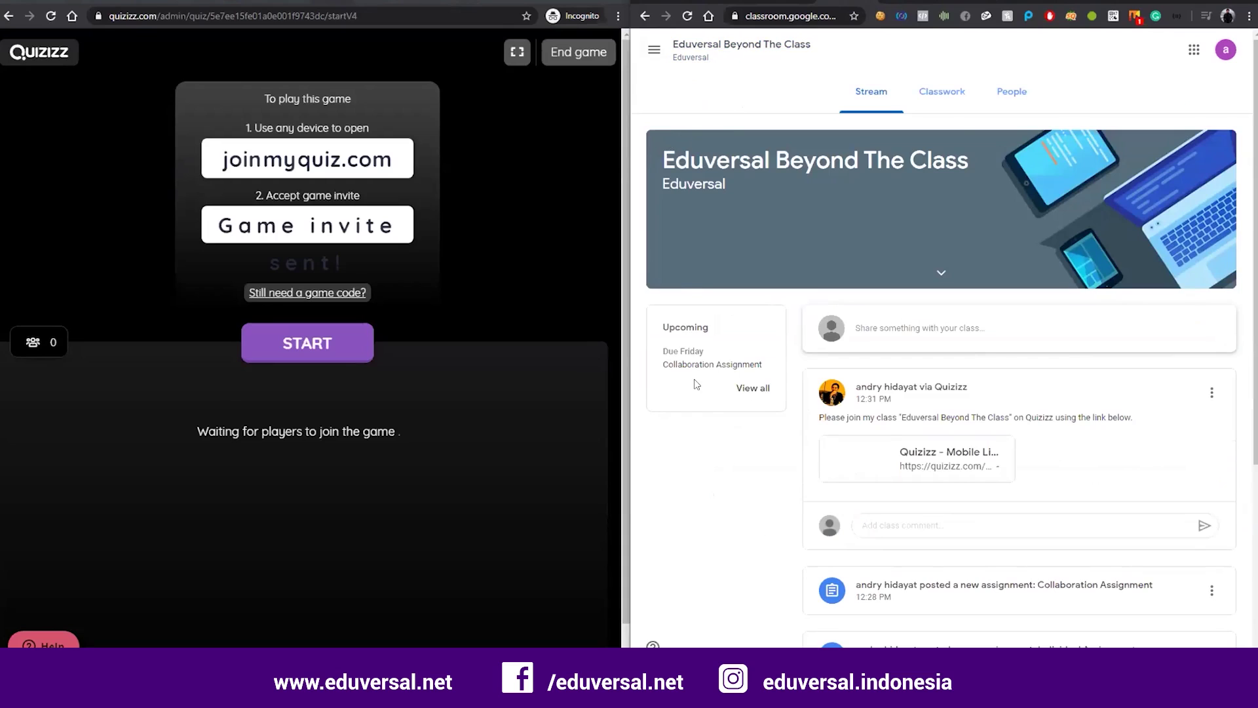
scroll(694, 384, "down", 2)
scroll(715, 337, "up", 2)
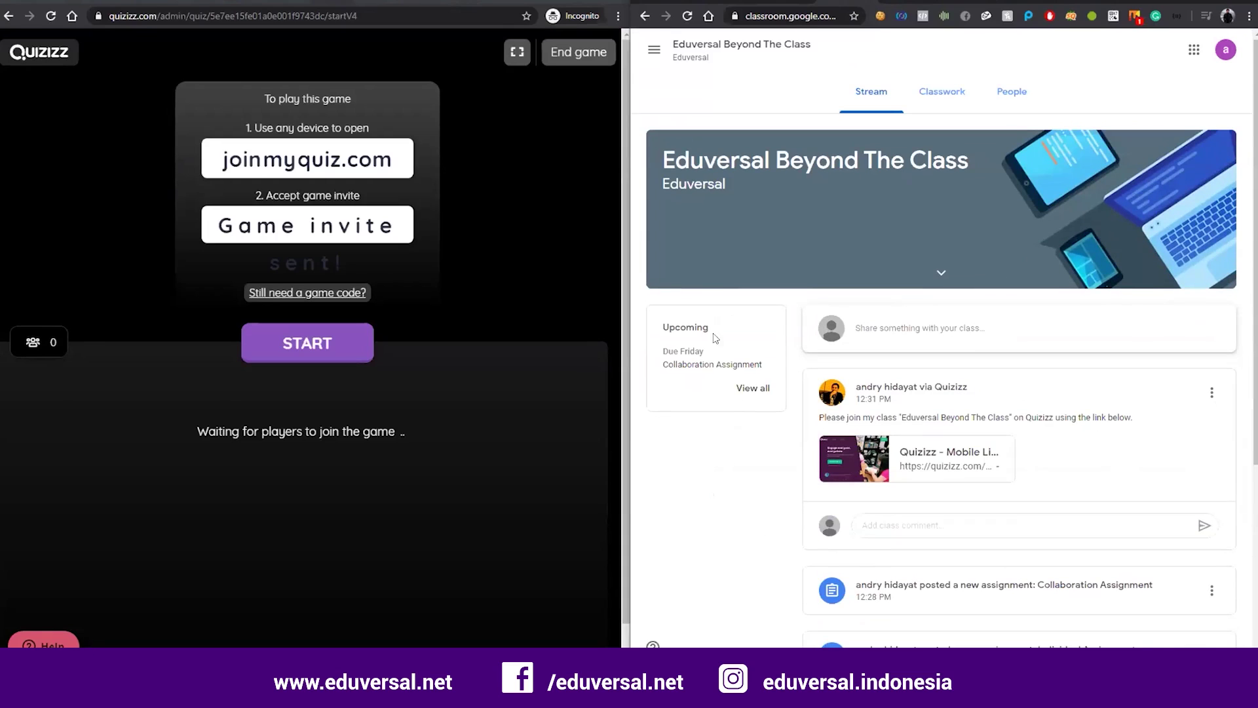
scroll(699, 454, "down", 1)
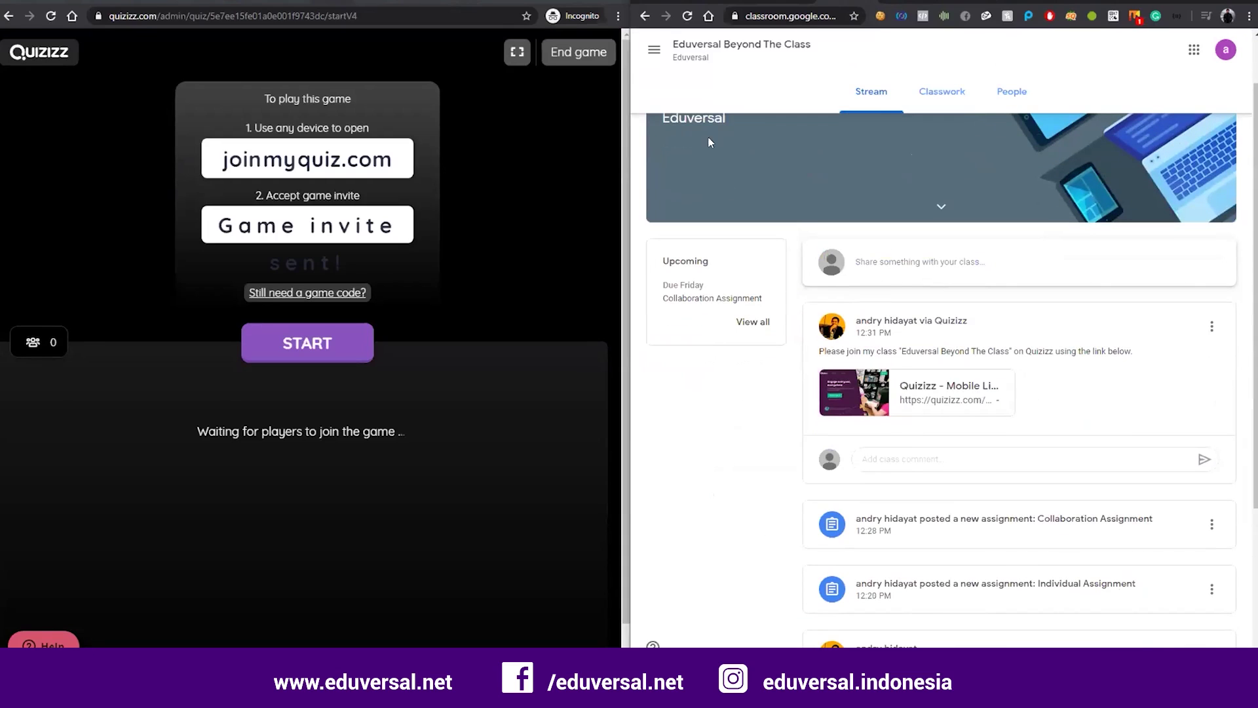
left_click(677, 40)
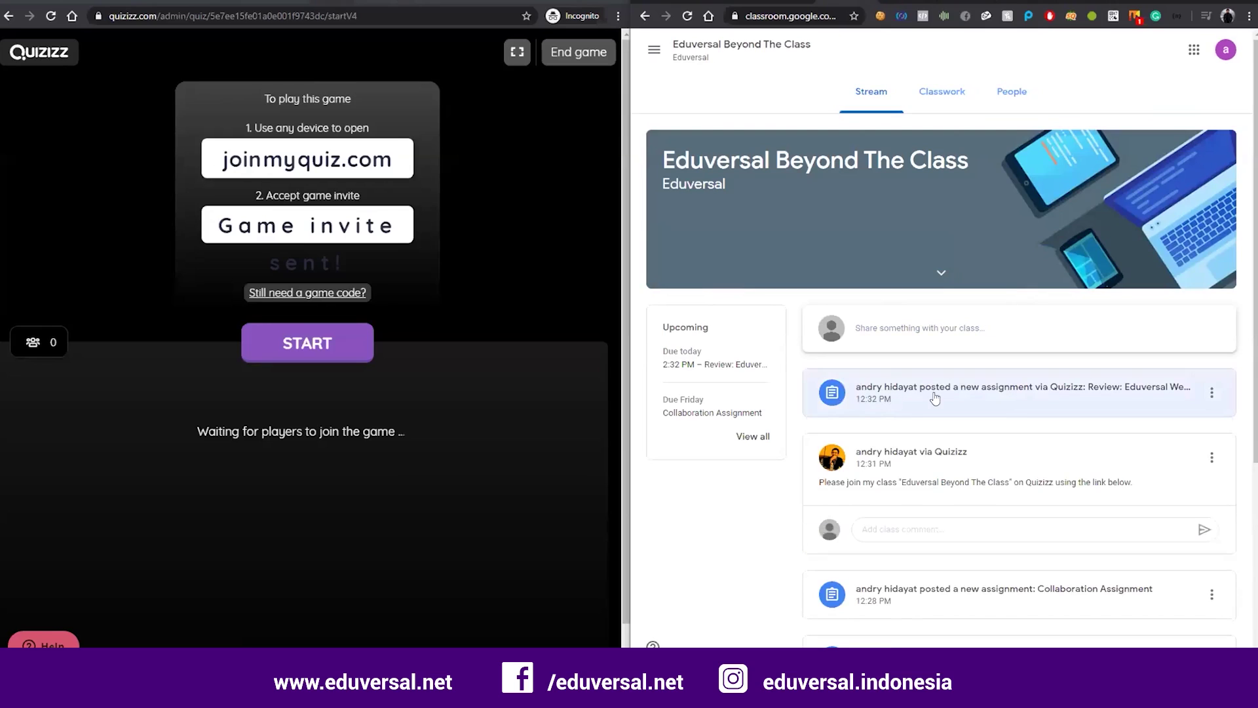
Step: Open the Review: Eduversal Webinars assignment, follow its Quizizz web link, and choose the student Google account
left_click(1099, 392)
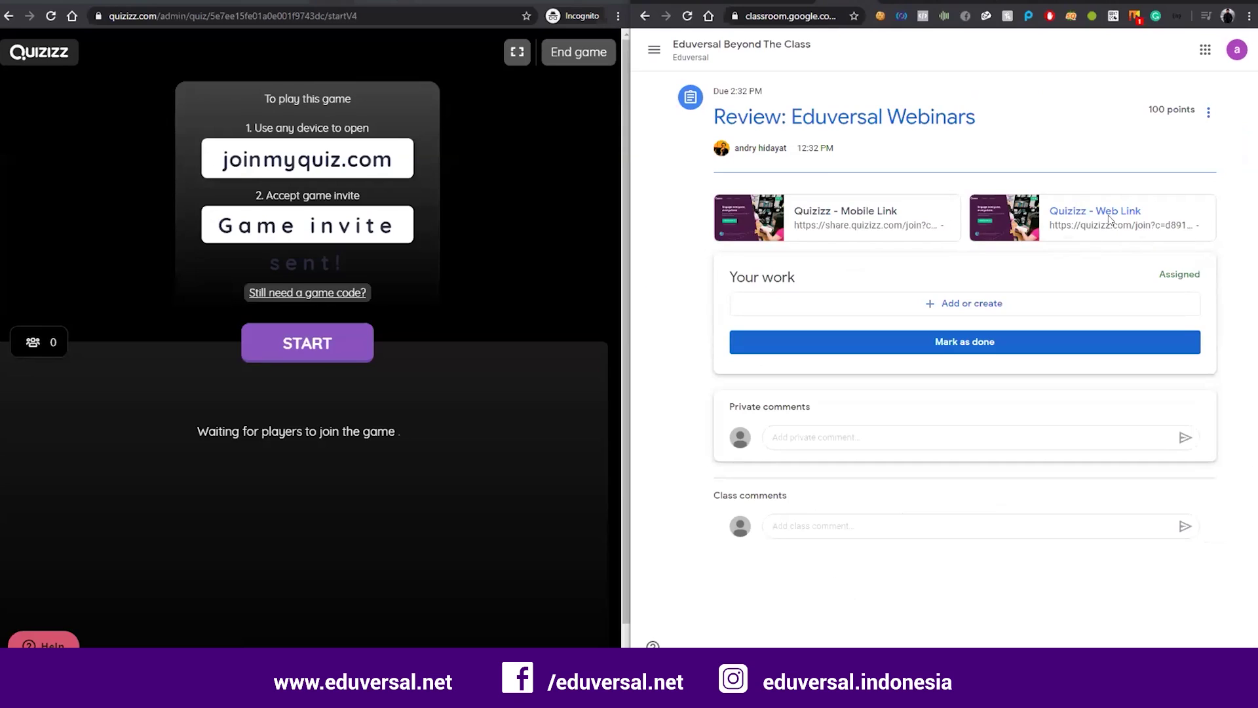
left_click(1110, 221)
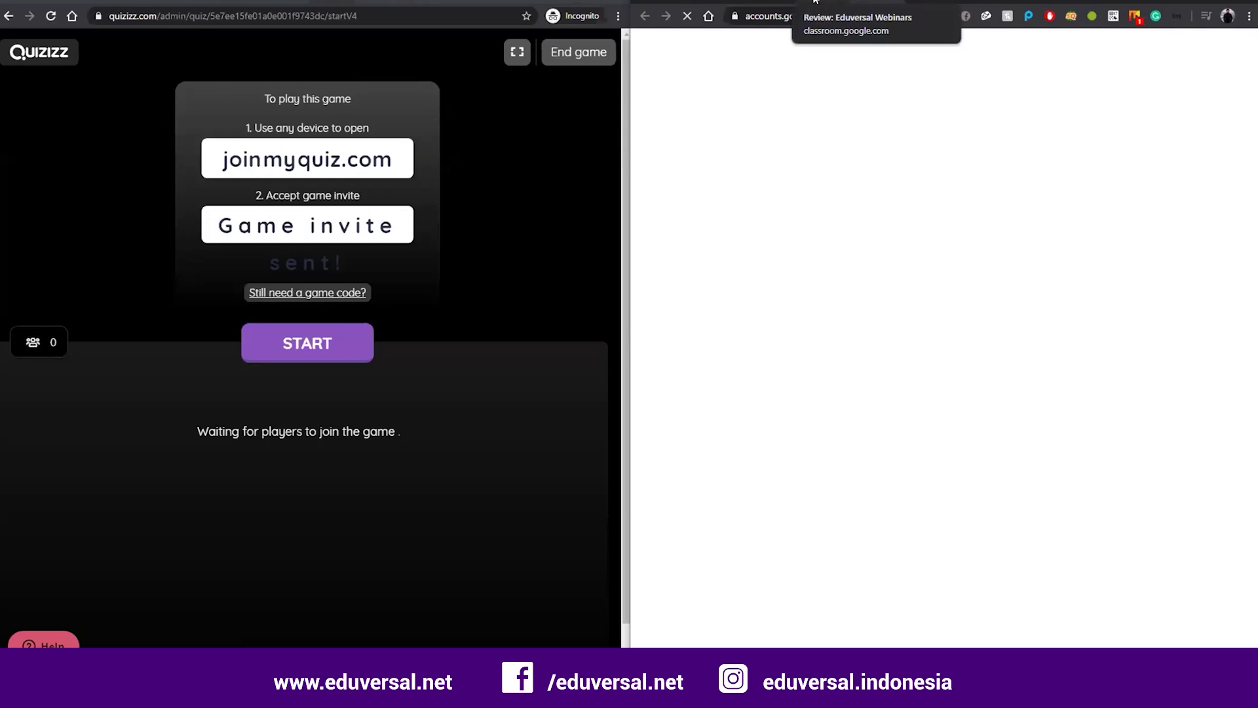
left_click(834, 3)
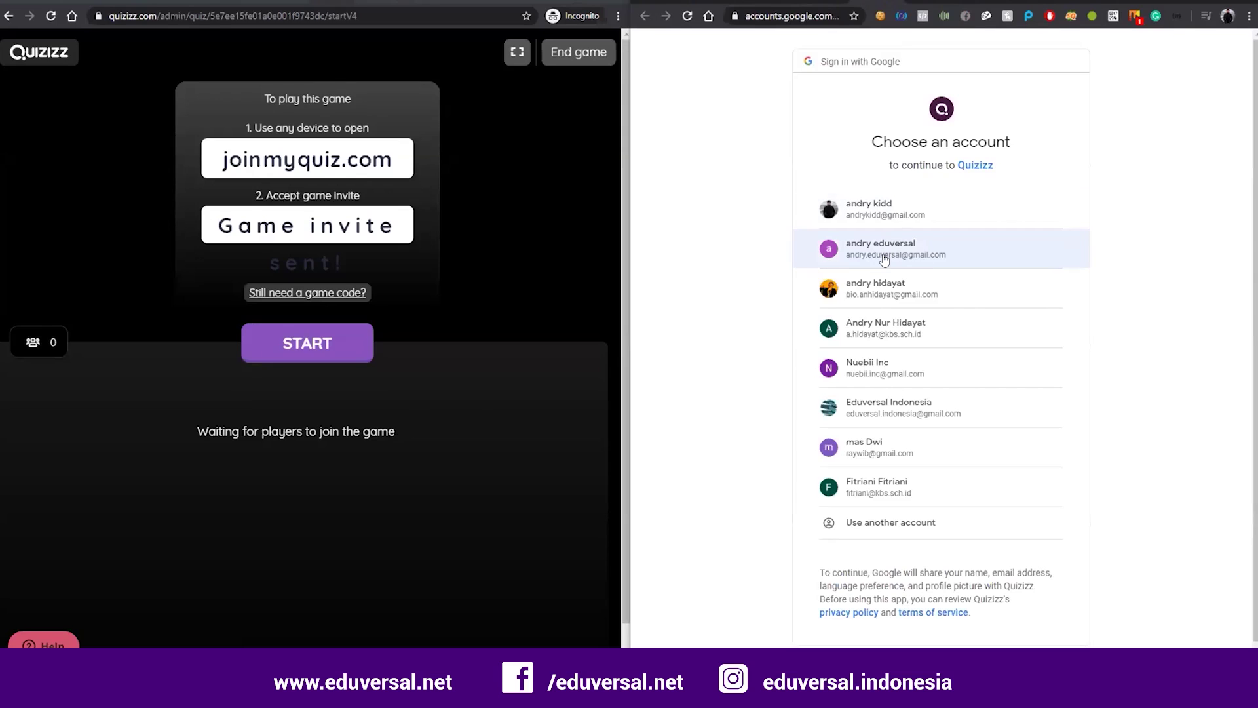
left_click(884, 257)
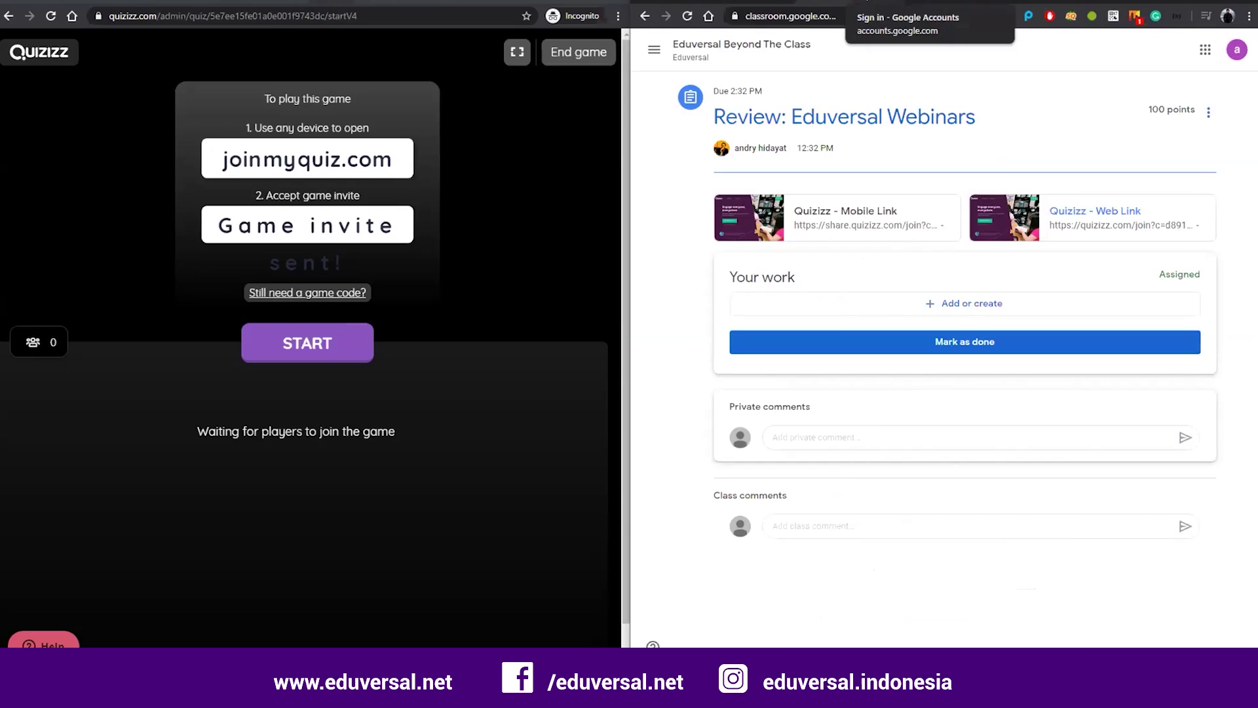
Step: Allow Quizizz access to the student's Google account and join the live game
left_click(904, 1)
left_click(1054, 538)
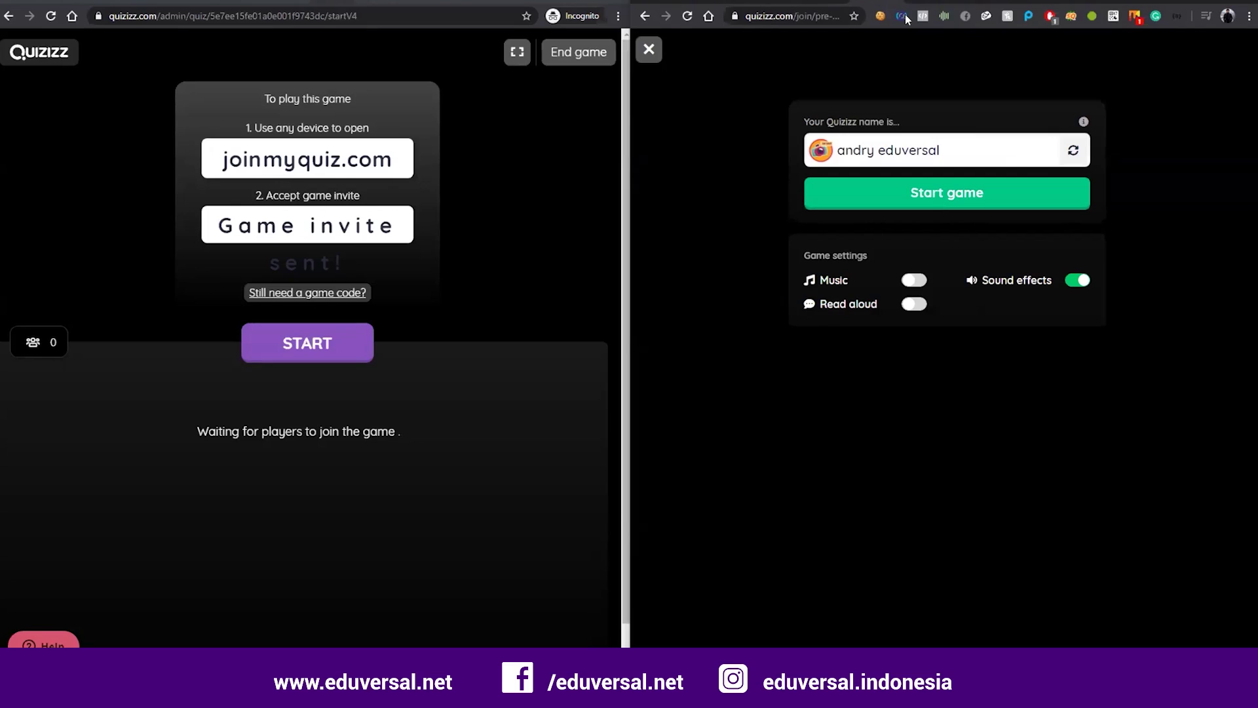
left_click(929, 194)
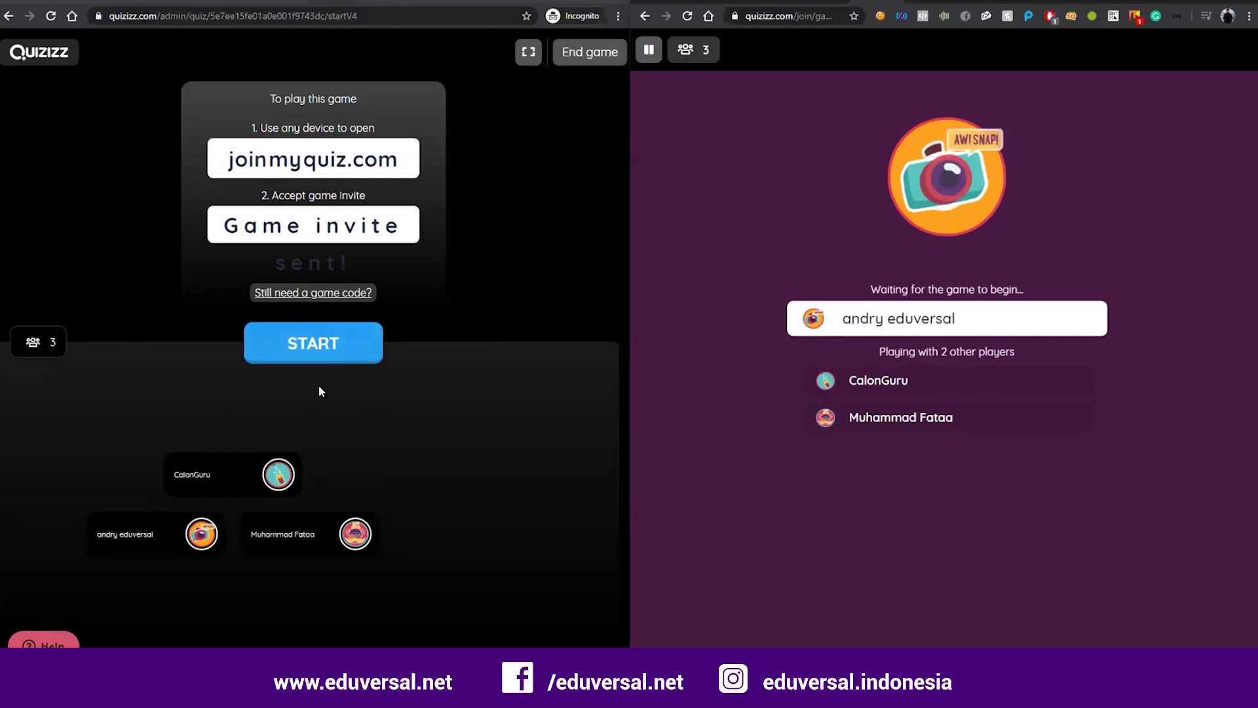
Step: Wait in the host lobby until three players have joined
mouse_move(111, 641)
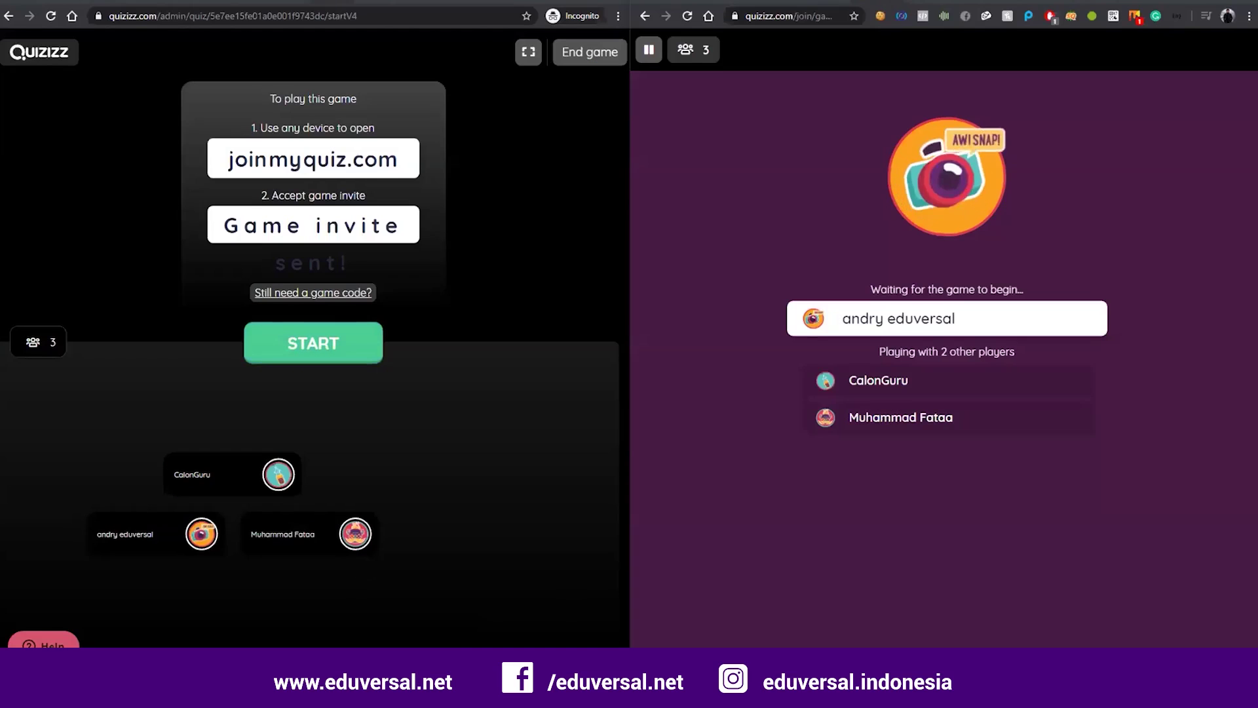
mouse_move(250, 624)
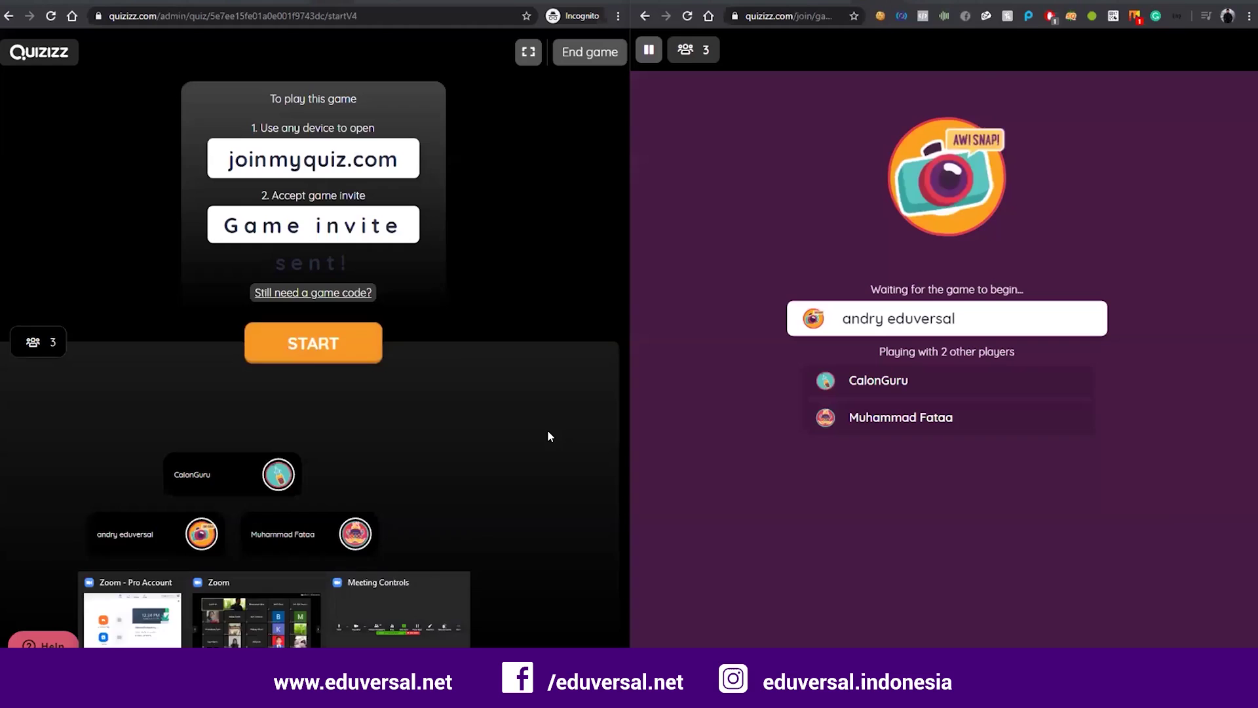
Step: Start the live game and answer the first three questions: False, Publish and share resources, False
left_click(342, 354)
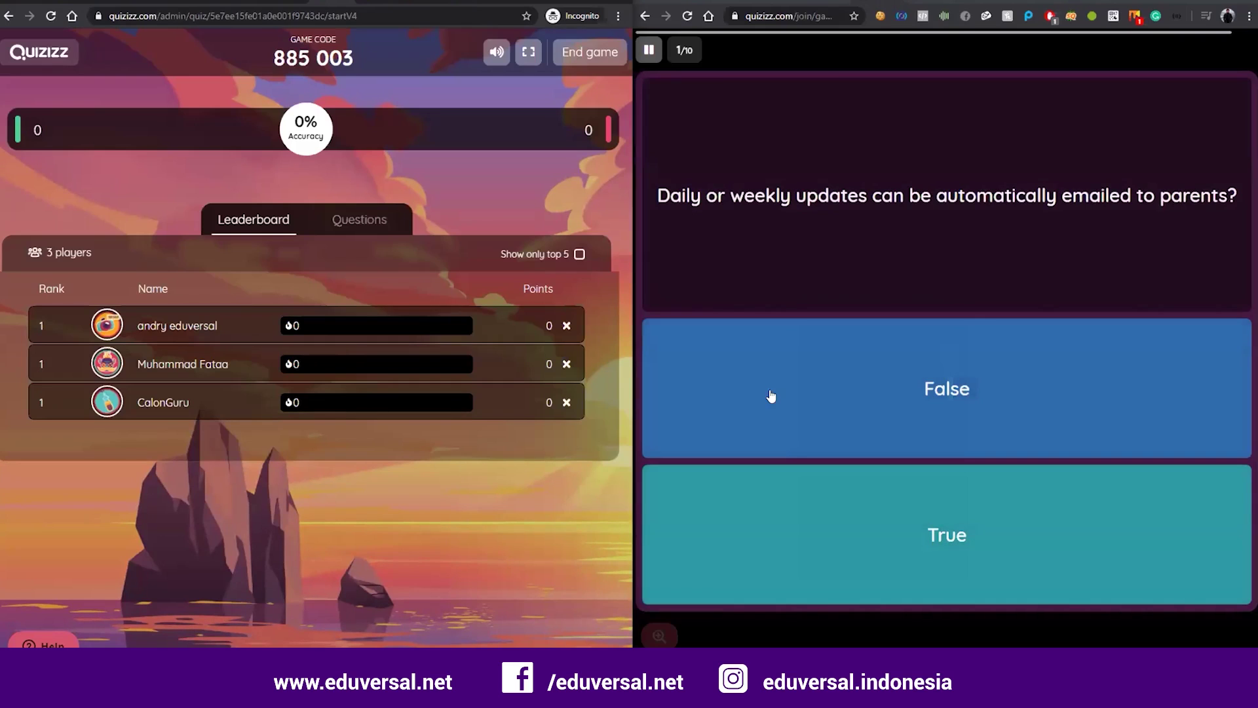
left_click(913, 387)
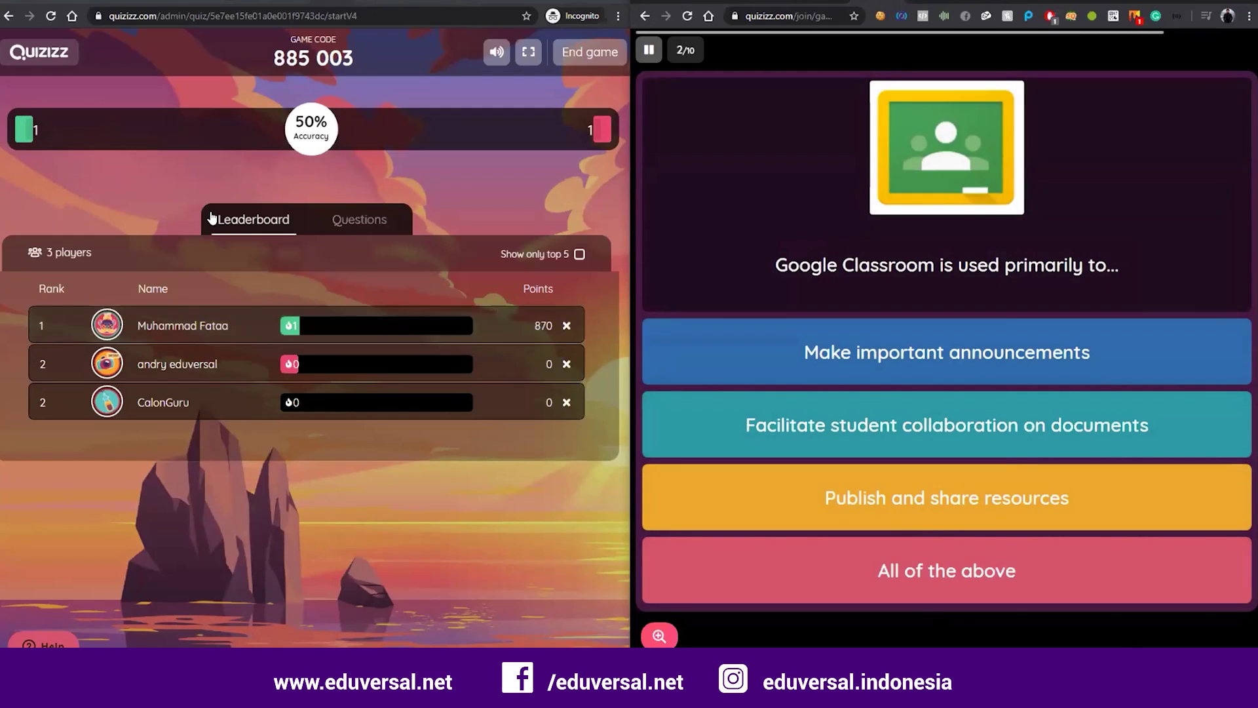
left_click(837, 492)
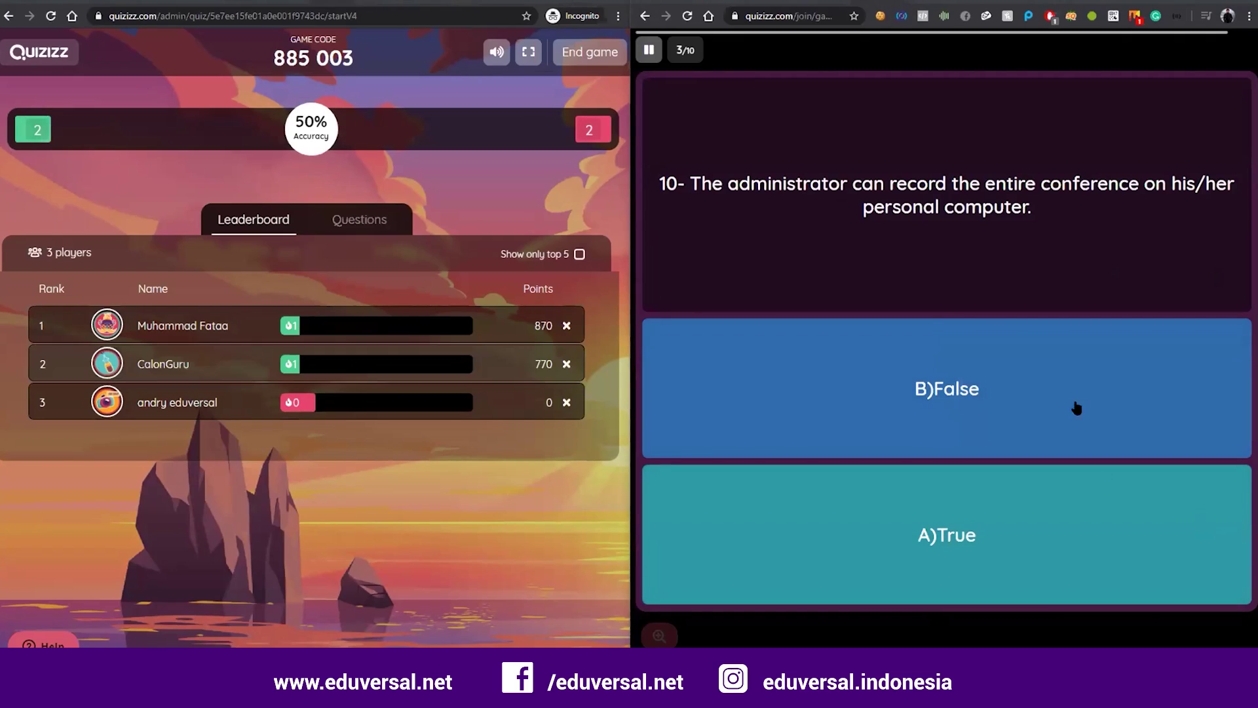
left_click(842, 434)
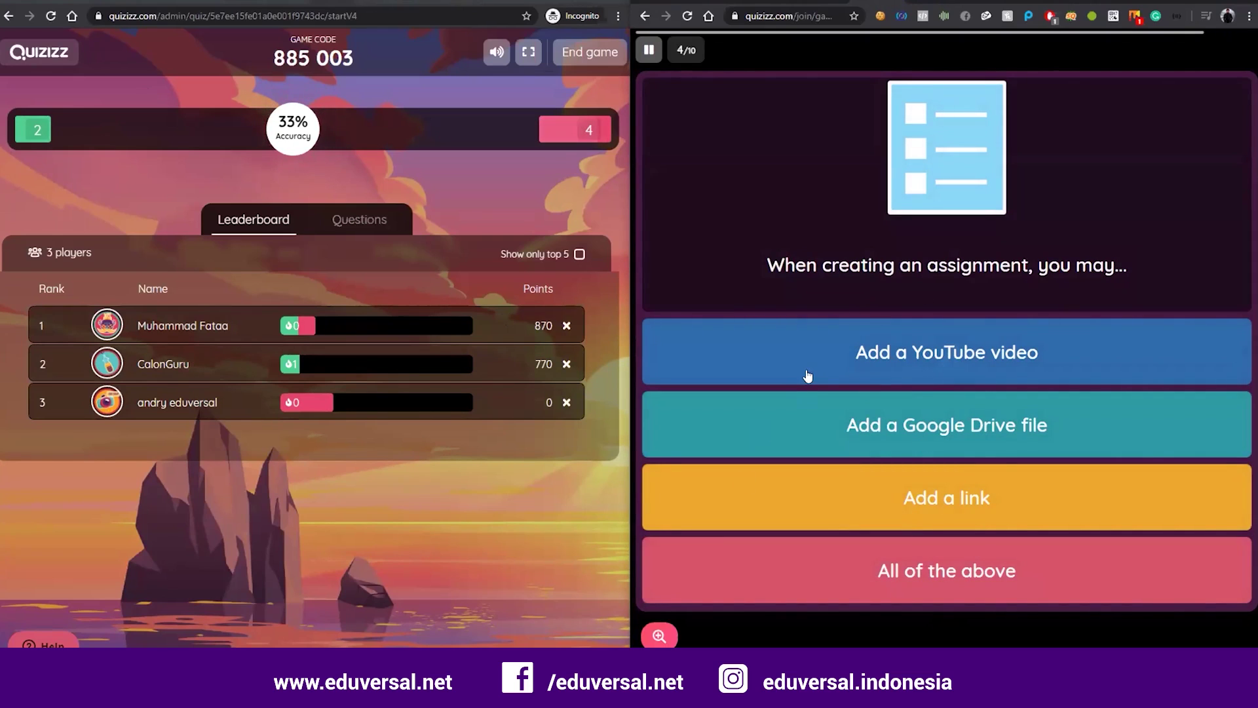
Step: Answer the next four: All of the above, Create/Join a class, Virtual Background, give students class code
left_click(989, 583)
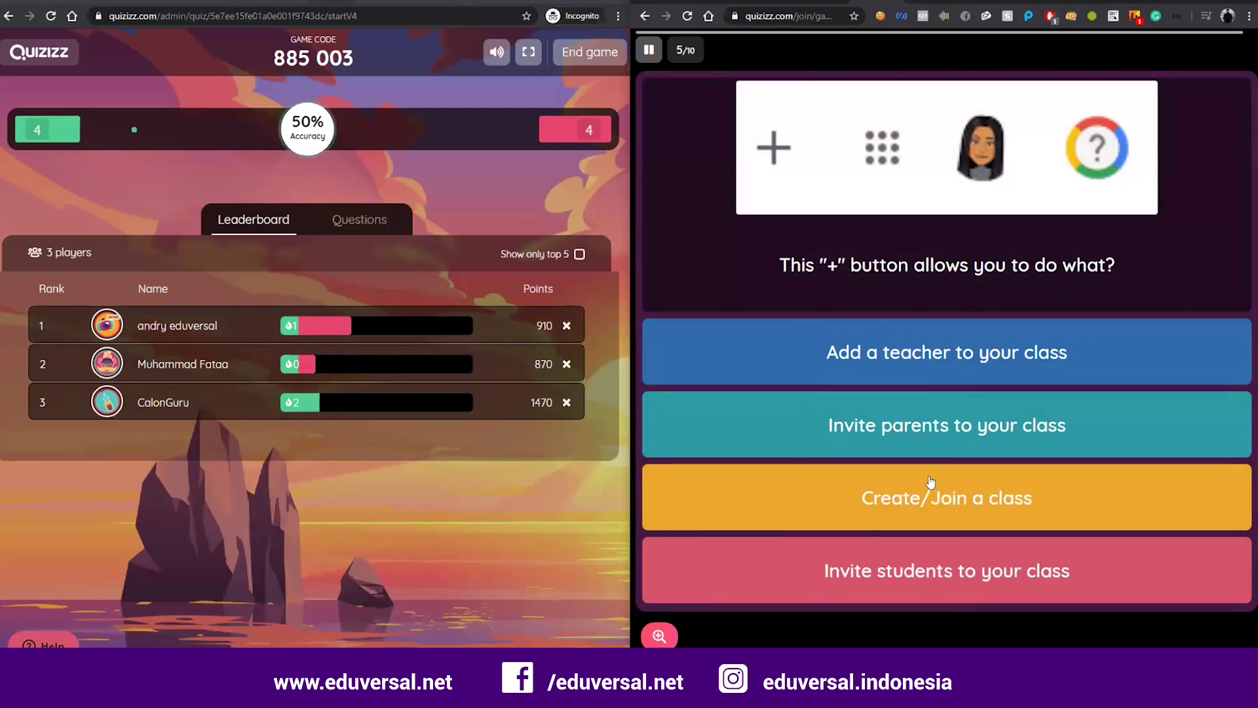
left_click(817, 509)
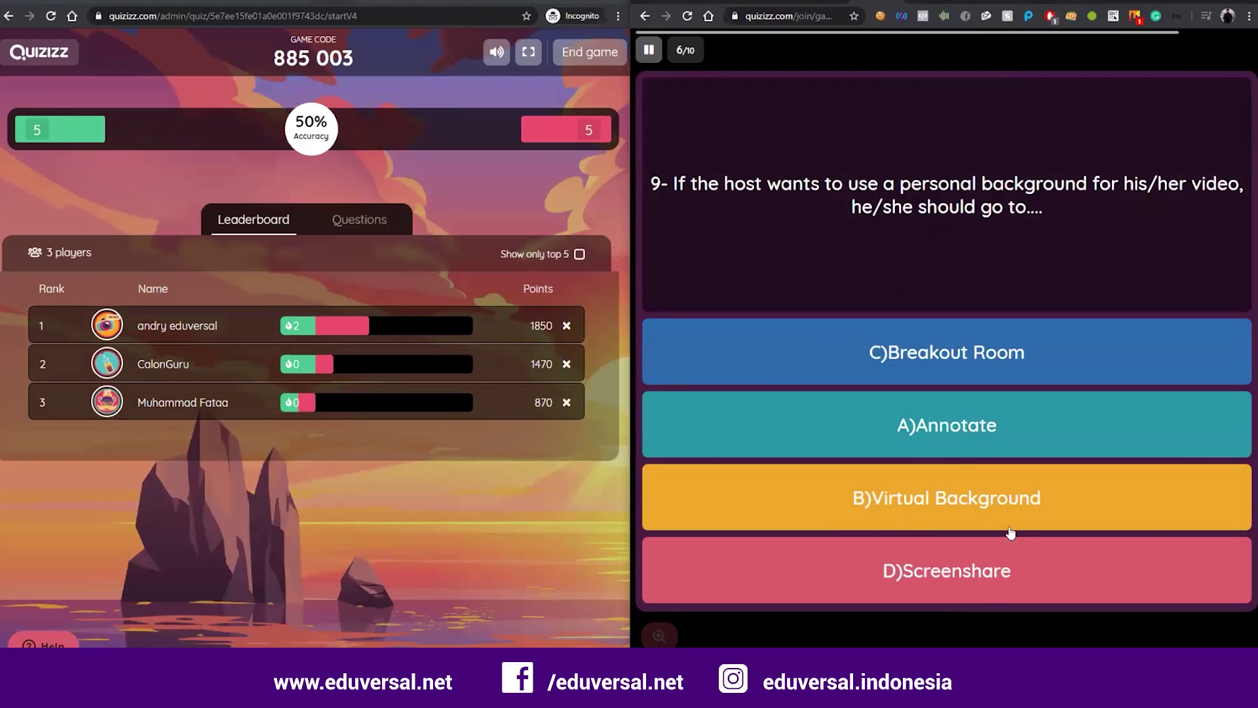
left_click(976, 523)
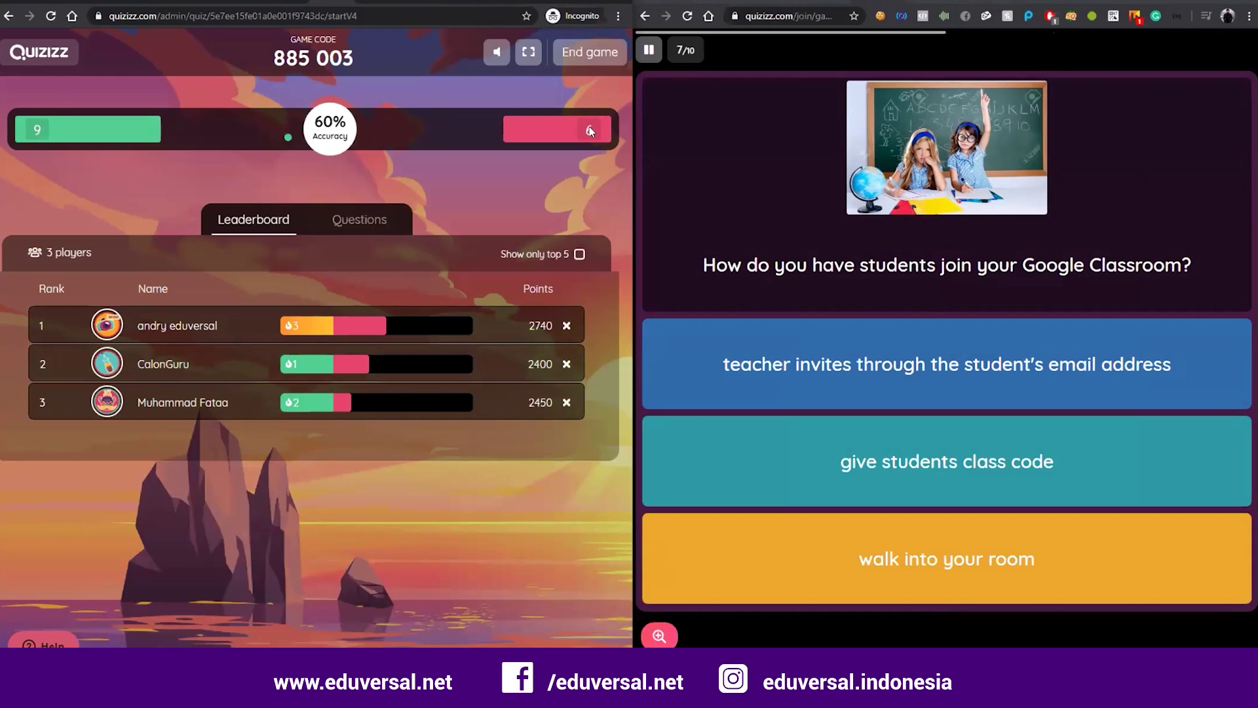
left_click(1006, 461)
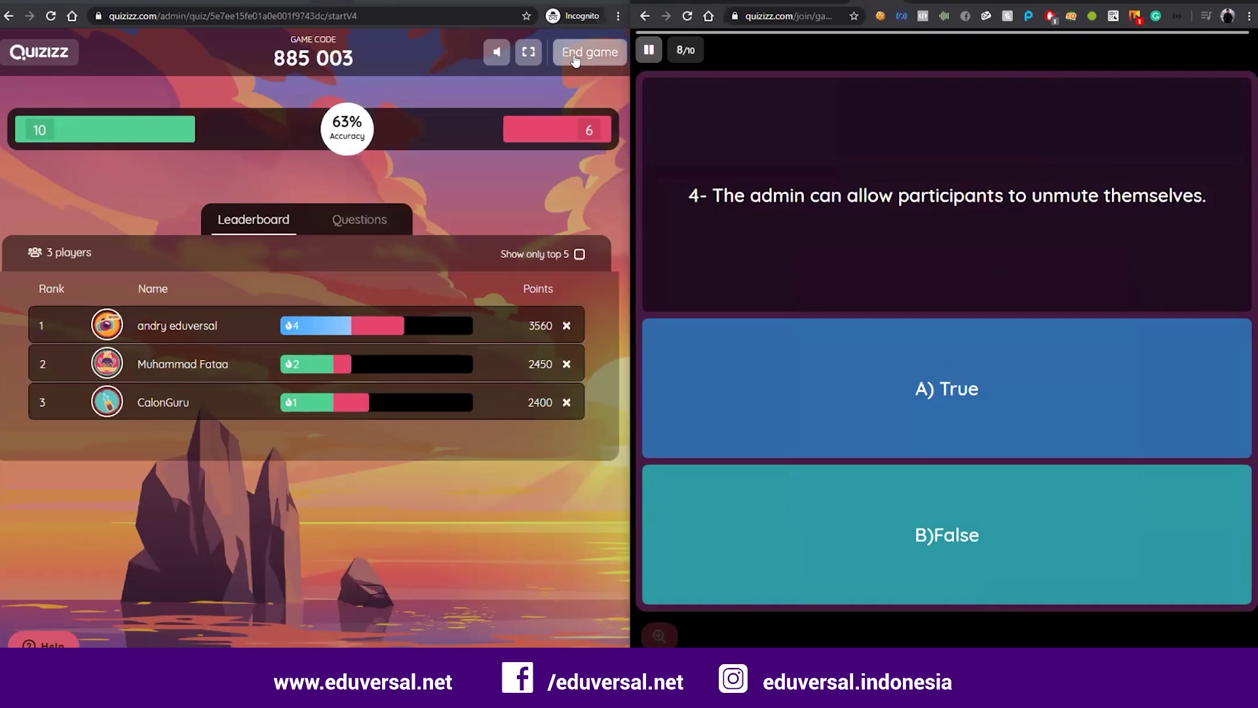
Step: End the live game from the host window and confirm
left_click(575, 59)
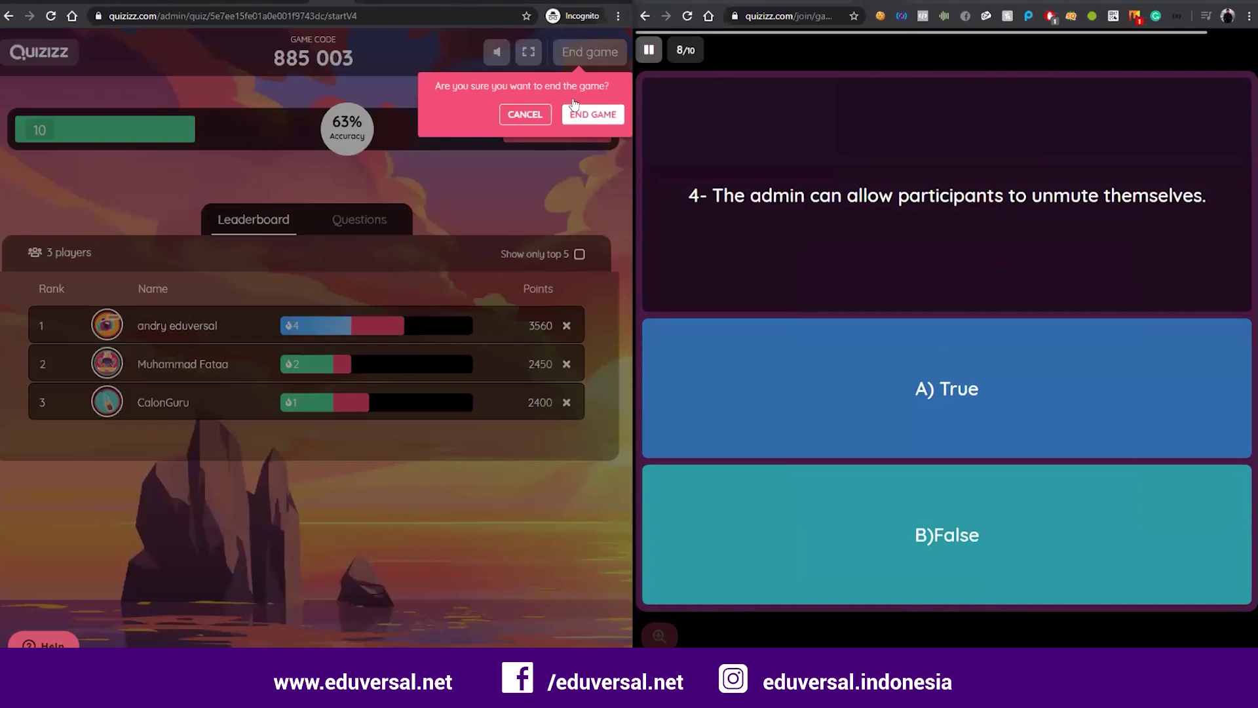
left_click(591, 112)
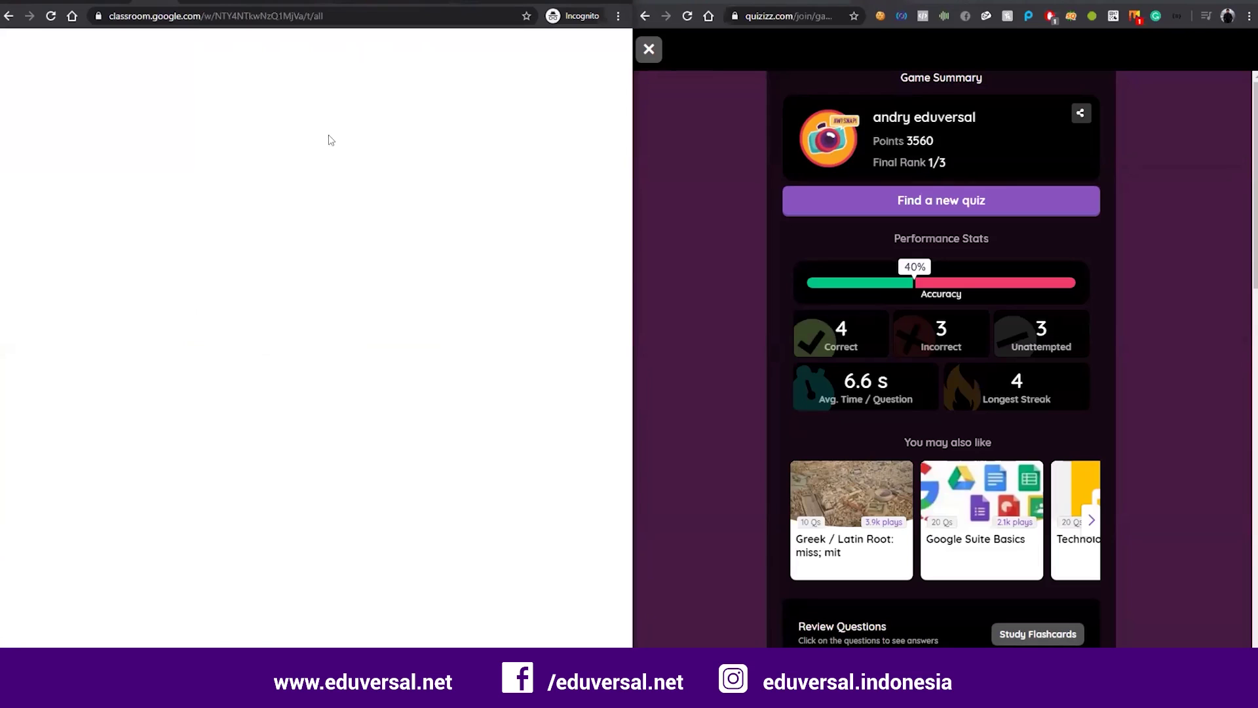
Step: Review the Grades tab's Review: Eduversal Webinars column: scores 40 and 30, class average 35
left_click(402, 92)
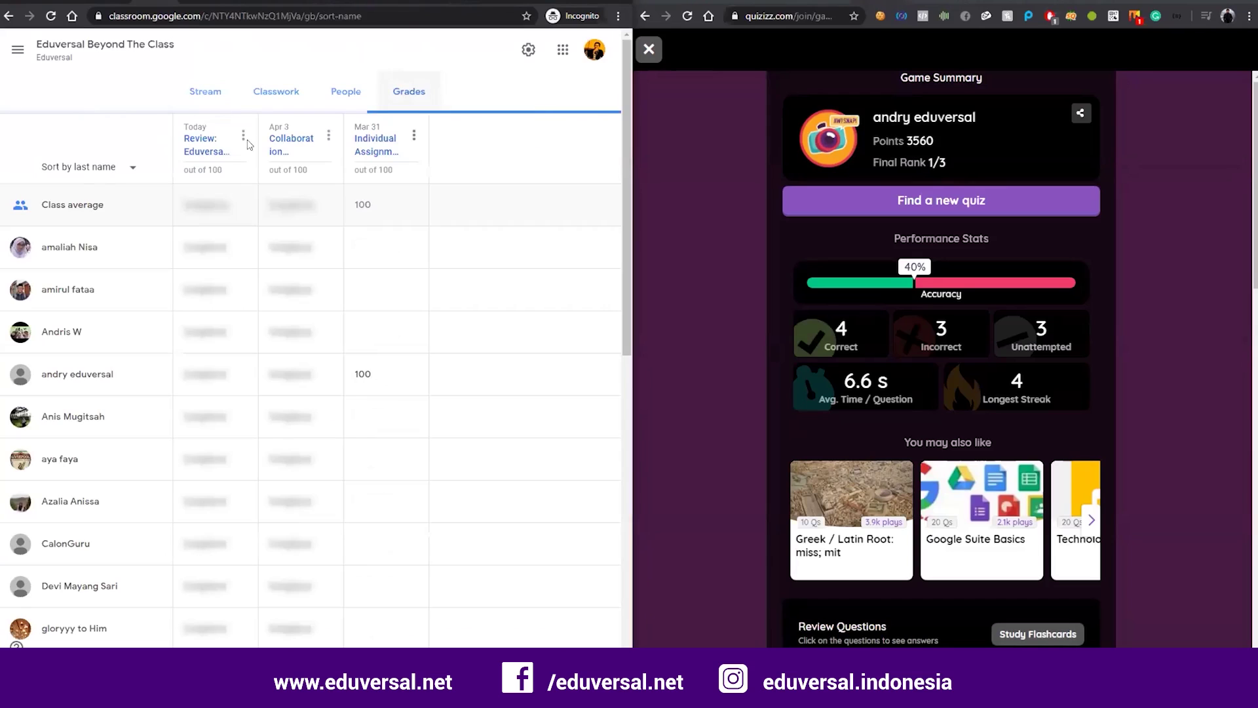
scroll(218, 157, "down", 8)
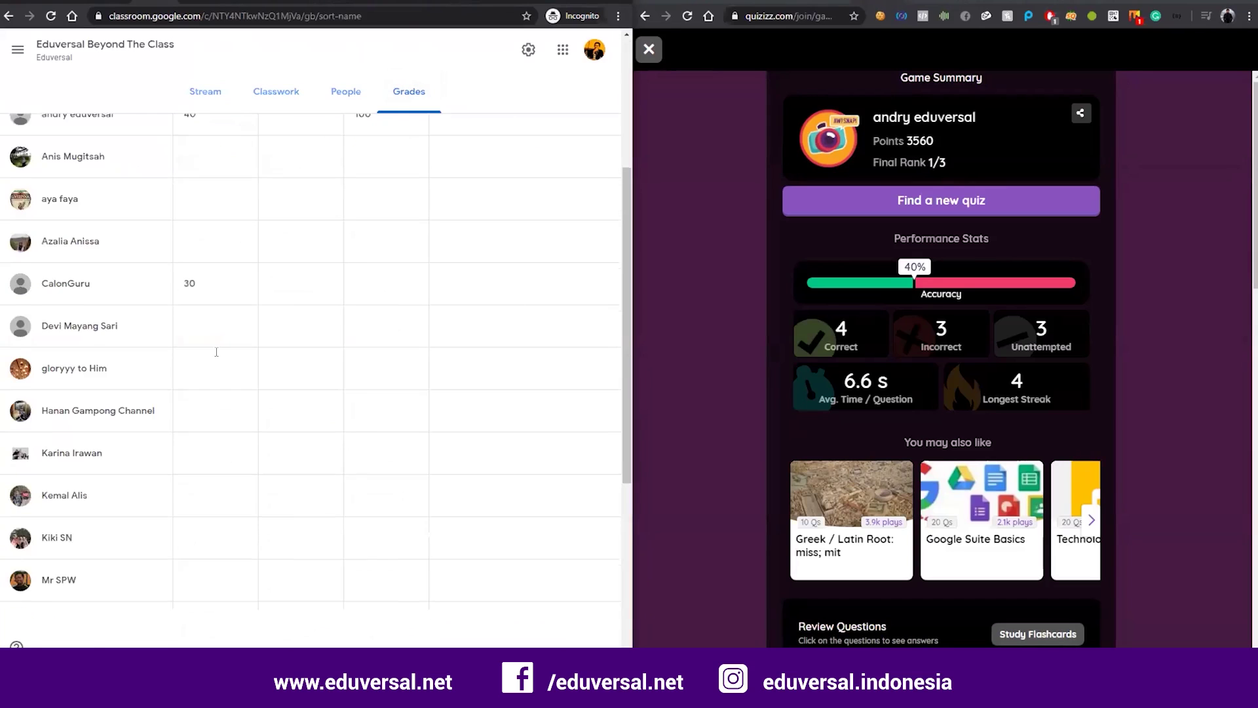
scroll(218, 187, "up", 8)
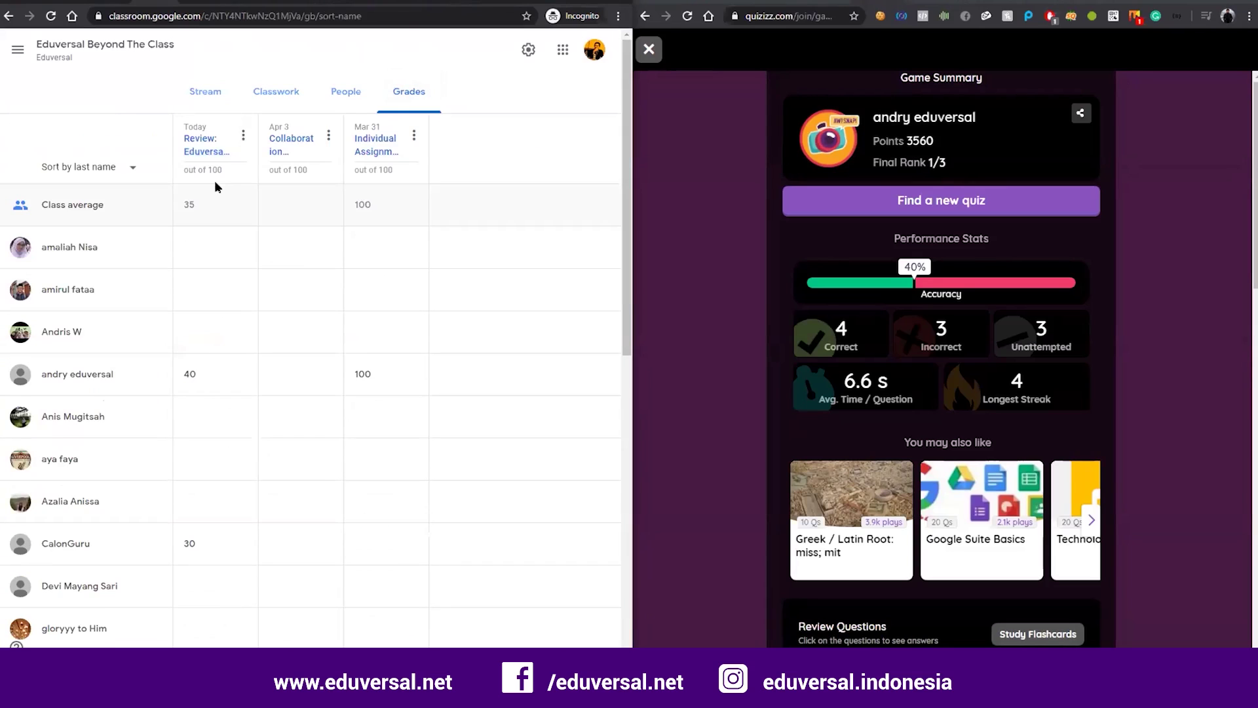
left_click(244, 136)
left_click(423, 145)
scroll(196, 280, "down", 5)
scroll(210, 378, "up", 5)
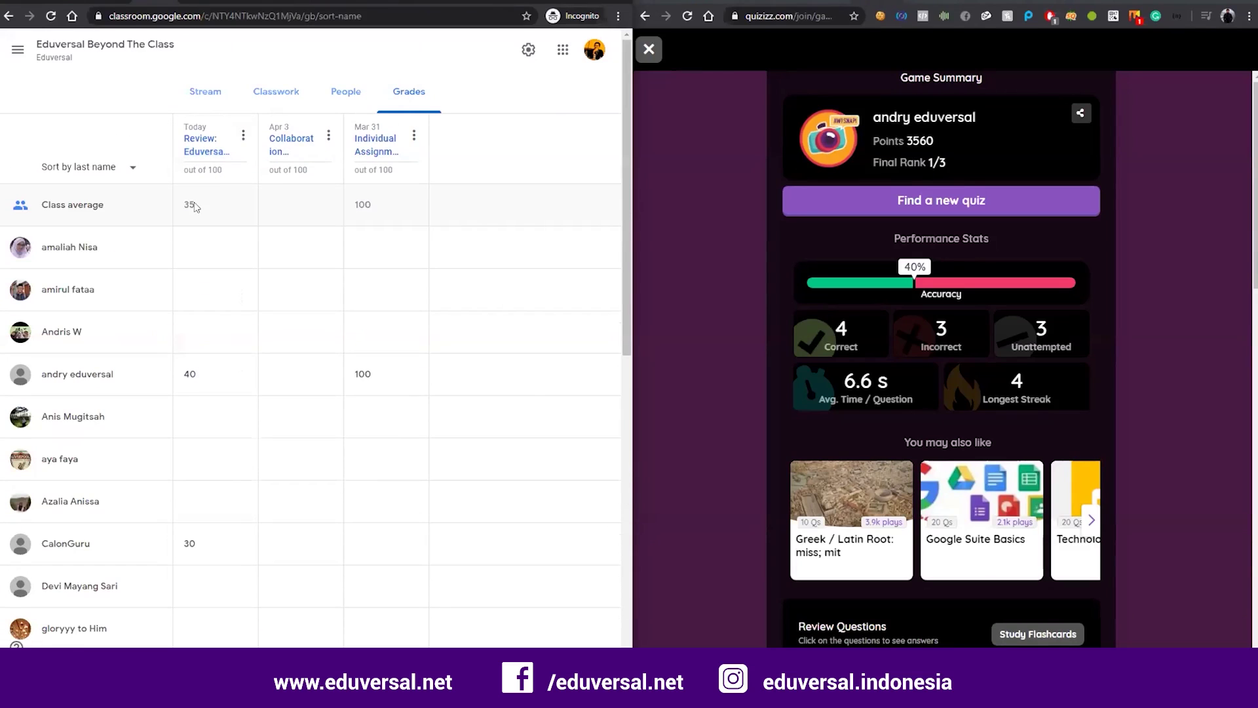